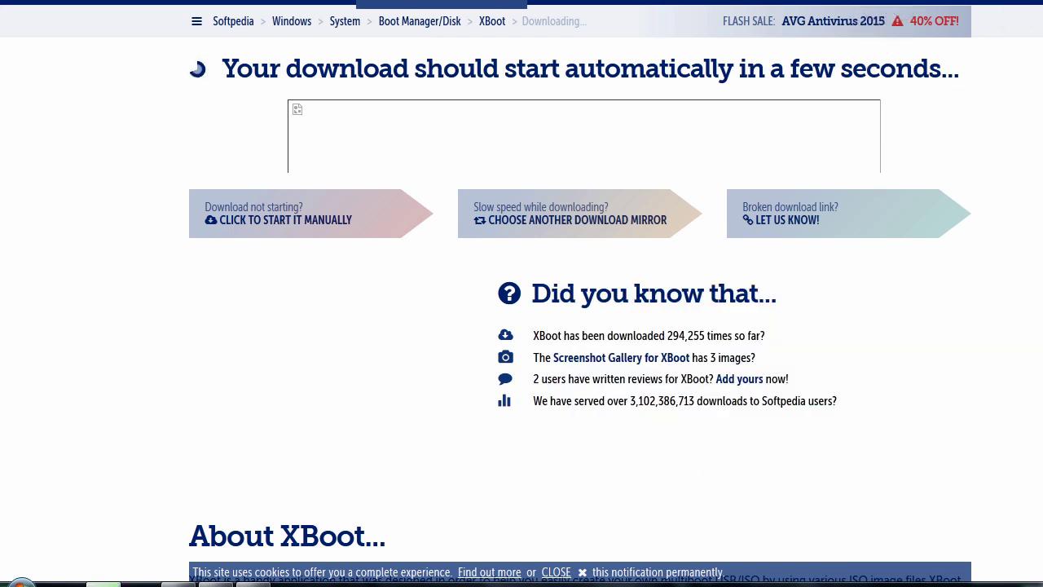
# - Show the desktop, place the XBootv1.0beta14(1) archive below the Firefox icon, and extract it to a folder of the same name
pyautogui.press('super+d')
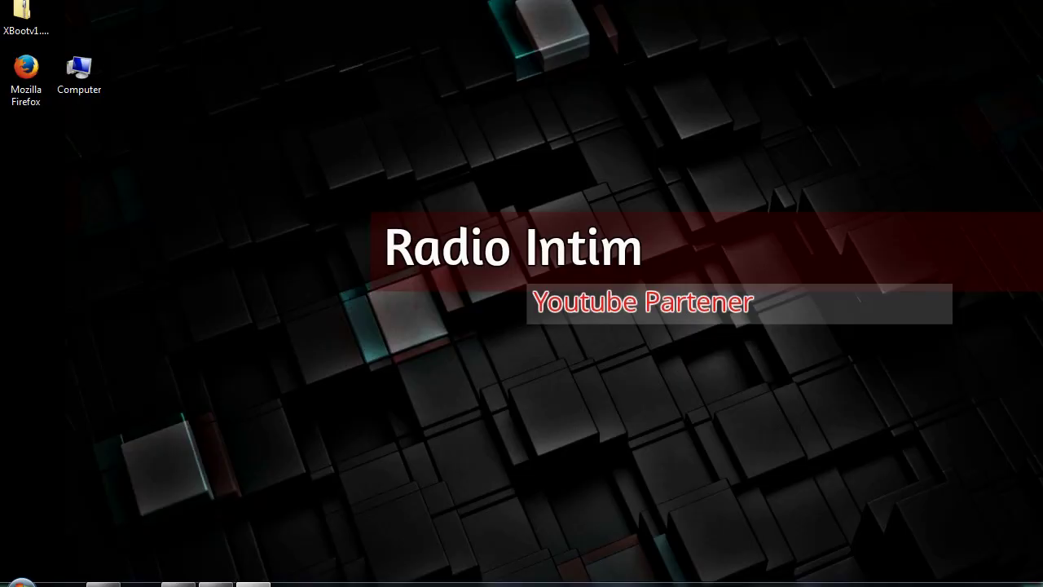
pyautogui.moveTo(20, 3); pyautogui.dragTo(54, 151)
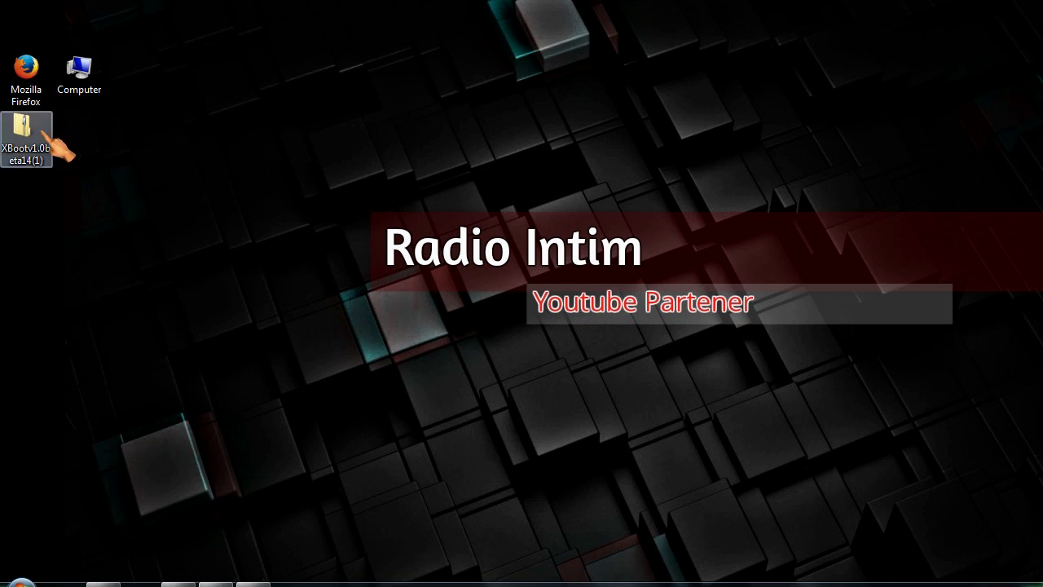
pyautogui.rightClick(37, 150)
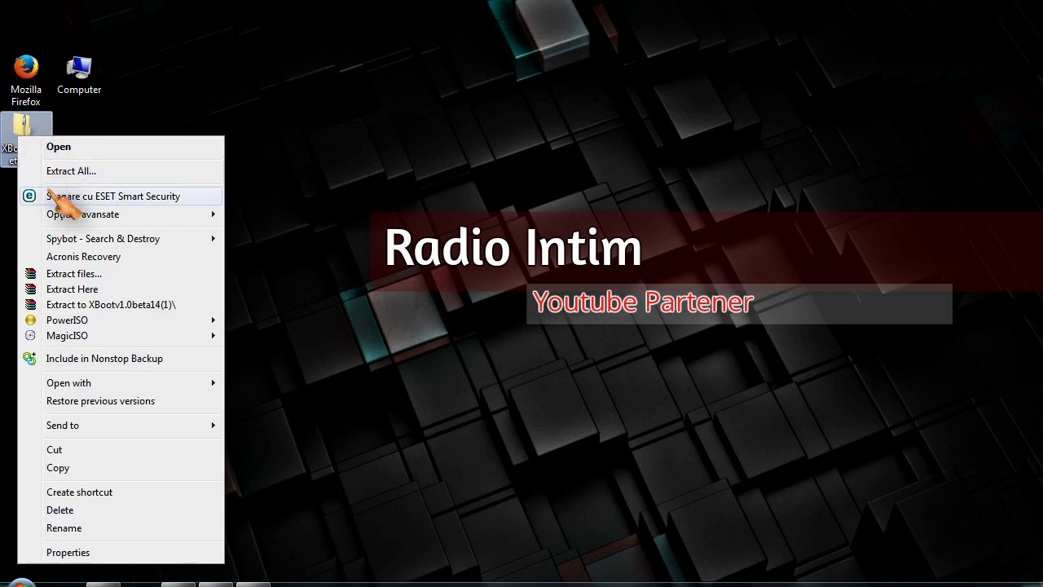
pyautogui.click(57, 299)
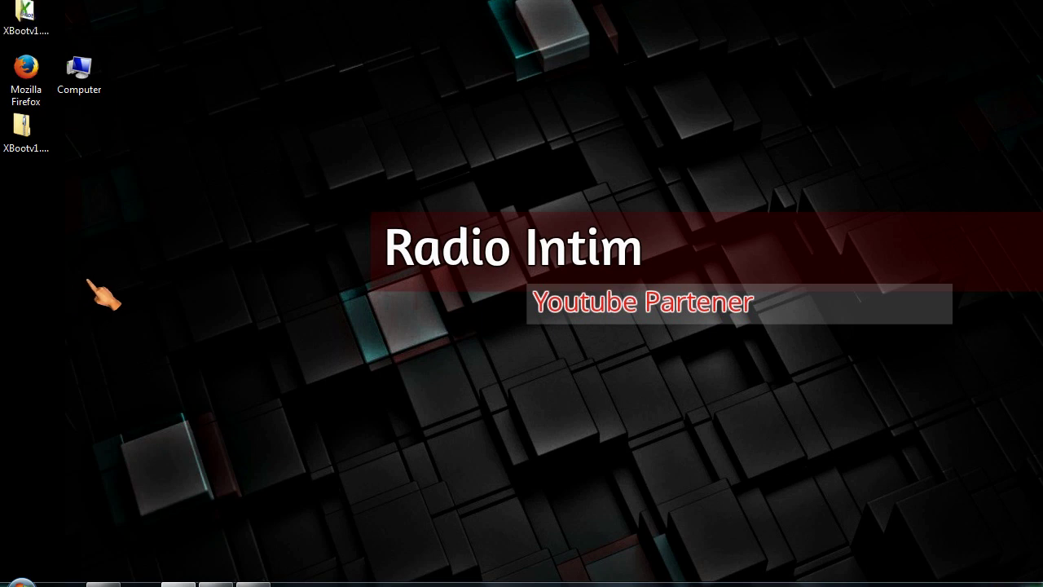
# - Place the extracted XBootv1.0beta14(1) folder below the archive on the desktop and open it
pyautogui.moveTo(35, 29); pyautogui.dragTo(42, 210)
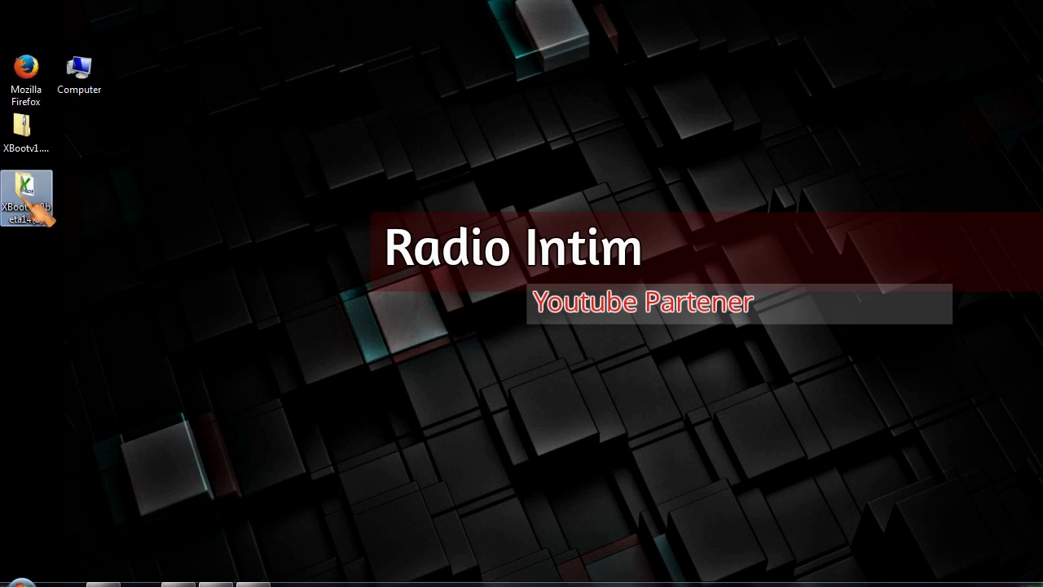
pyautogui.doubleClick(24, 192)
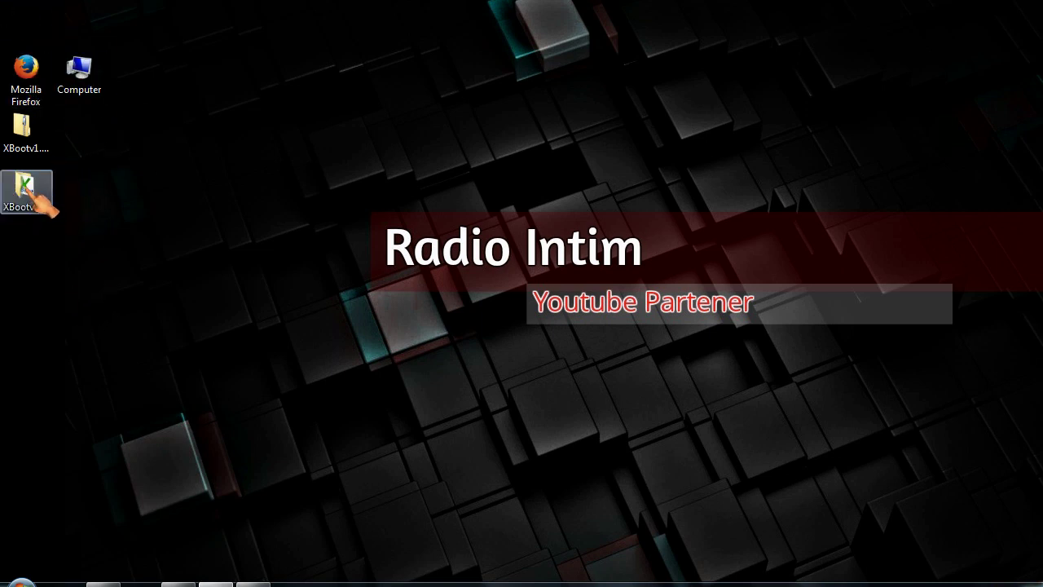
pyautogui.doubleClick(24, 189)
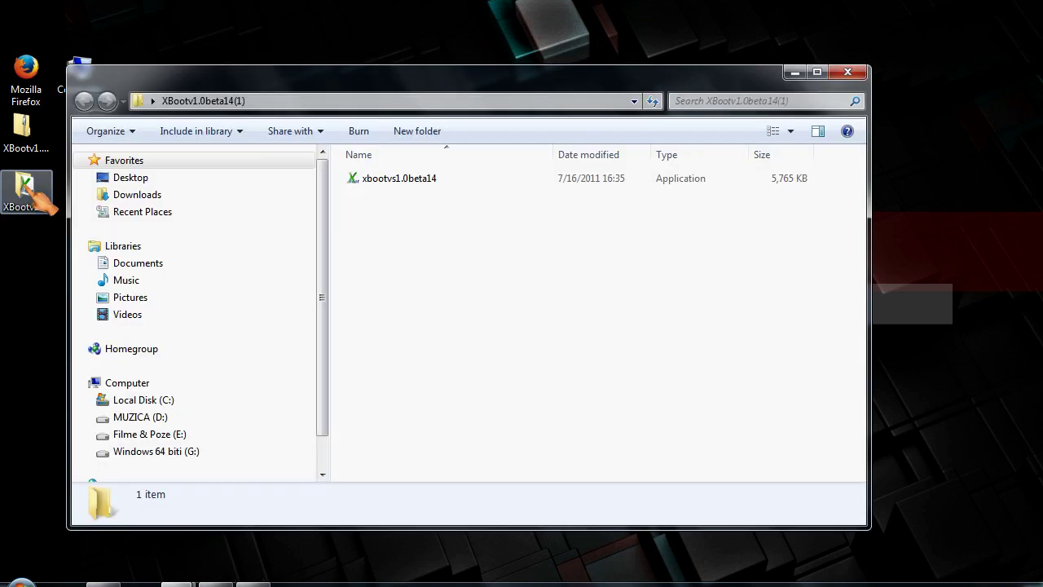
# - View the general properties of the xbootvs1.0beta14 application file
pyautogui.click(401, 181)
pyautogui.rightClick(392, 181)
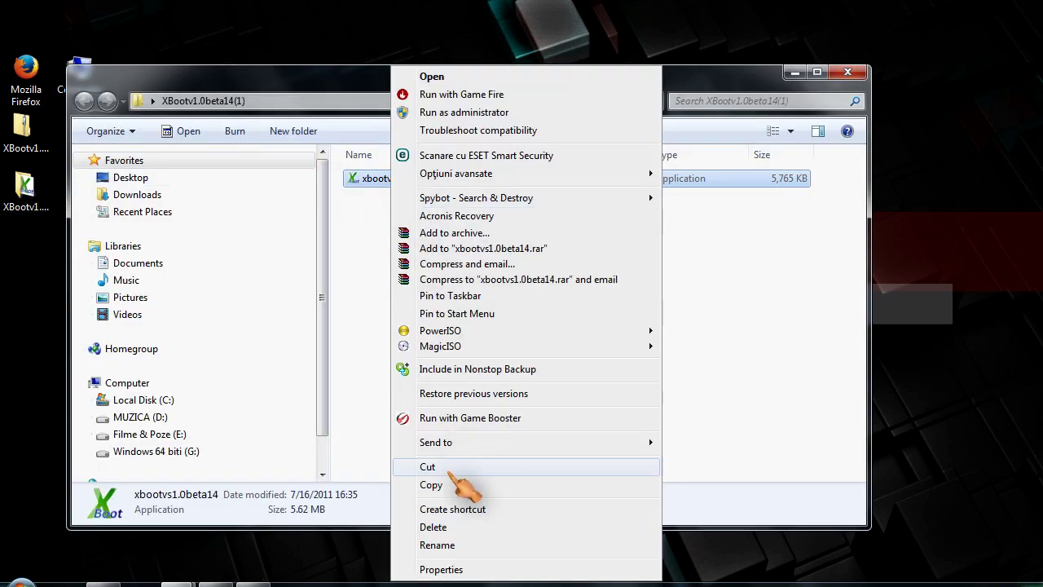
pyautogui.click(453, 569)
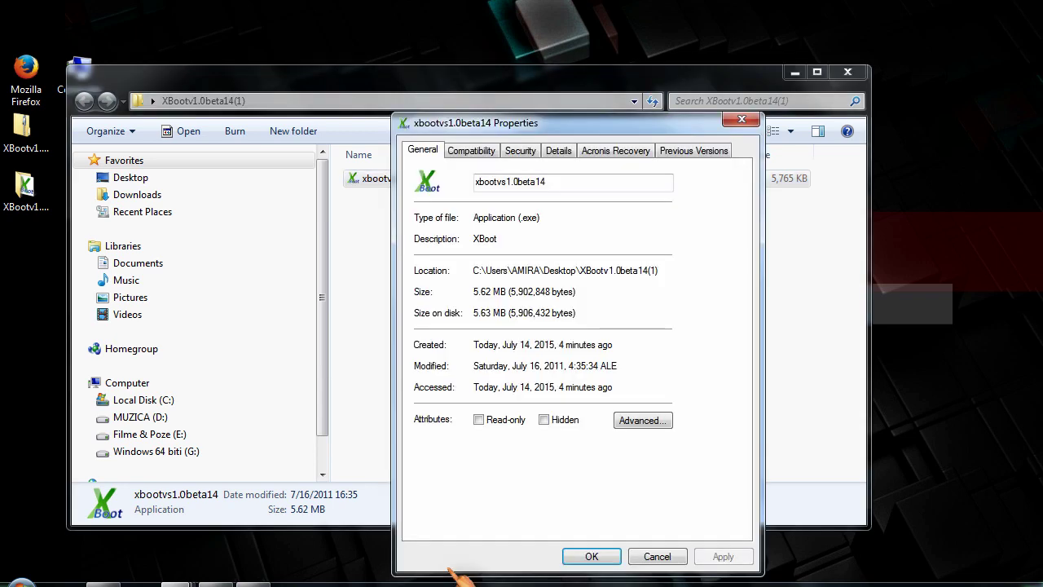
pyautogui.click(741, 120)
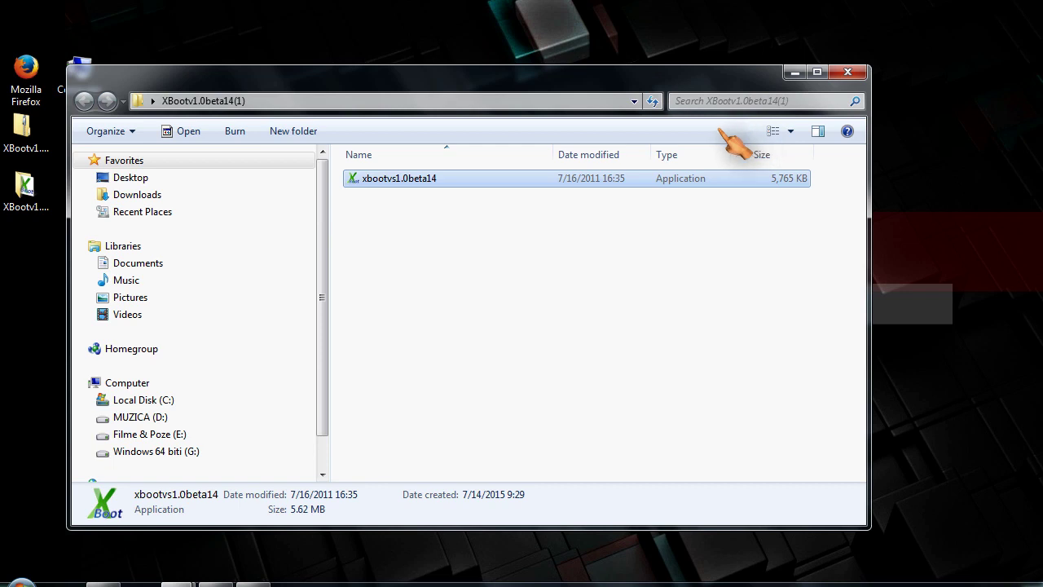
# - Launch the xbootvs1.0beta14 application, closing its source folder and moving the XBoot window fully into view
pyautogui.doubleClick(382, 179)
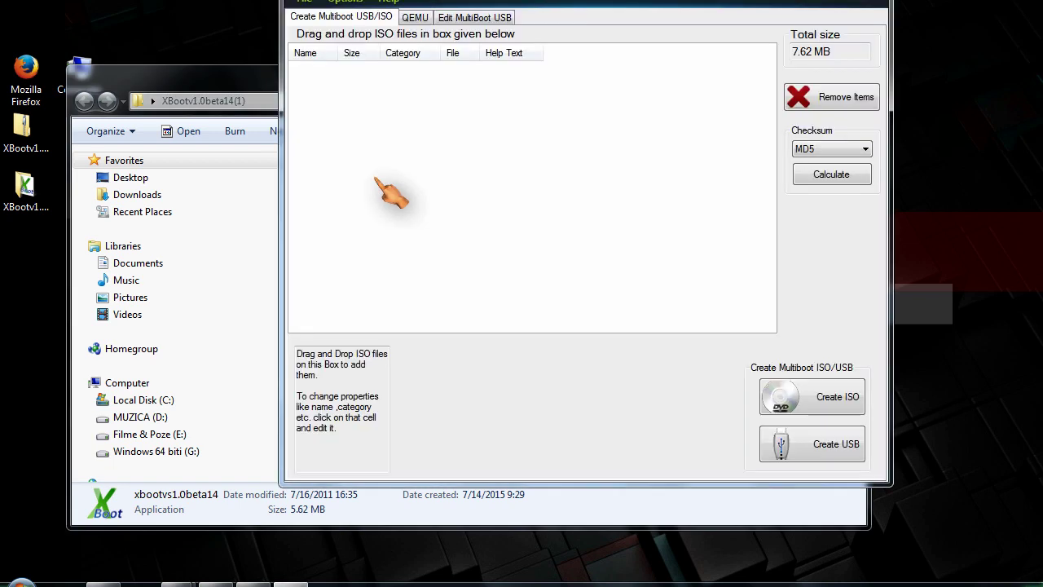
pyautogui.click(167, 74)
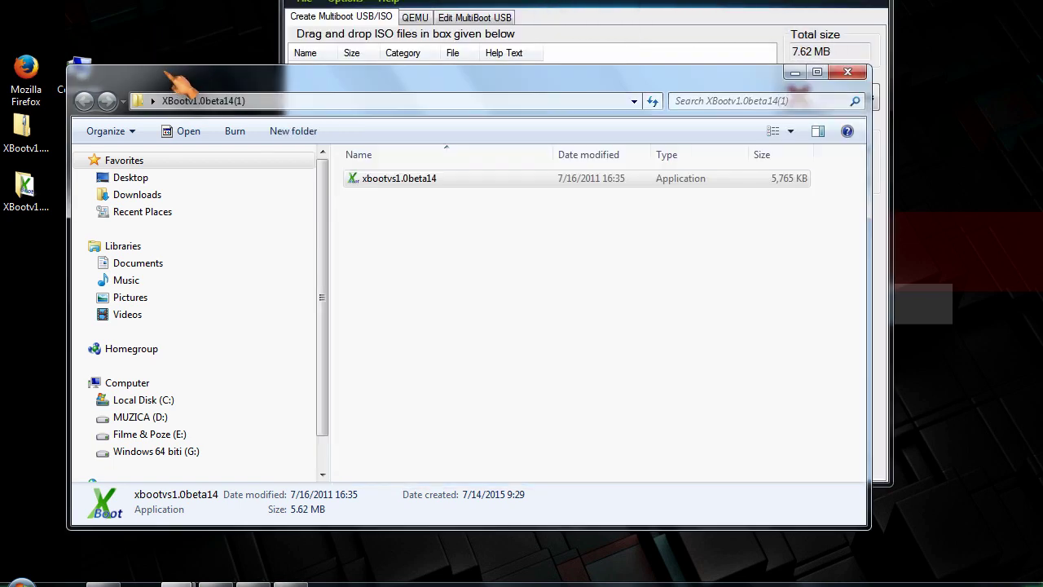
pyautogui.click(848, 73)
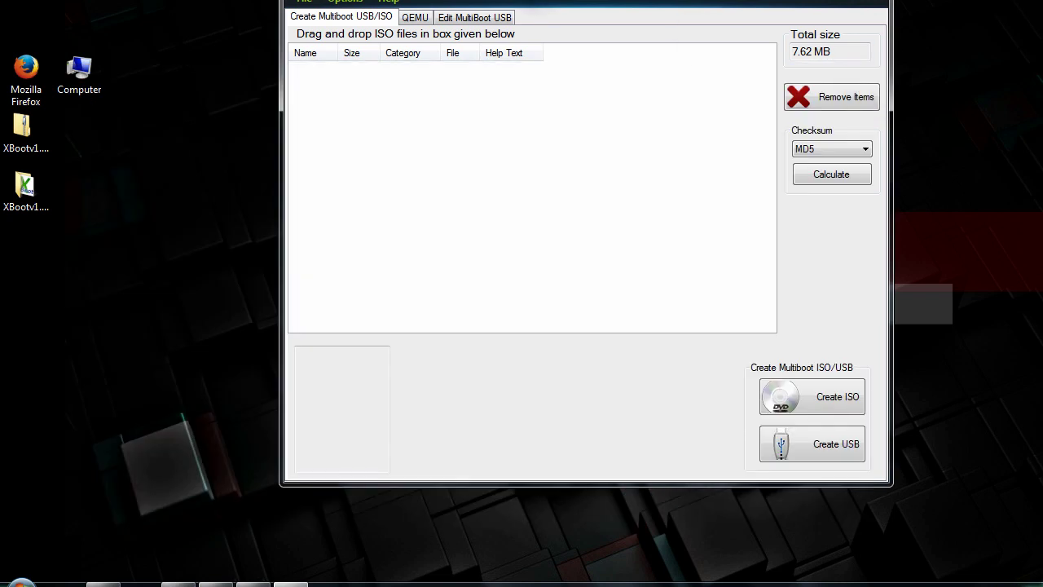
pyautogui.moveTo(529, 1); pyautogui.dragTo(245, 67)
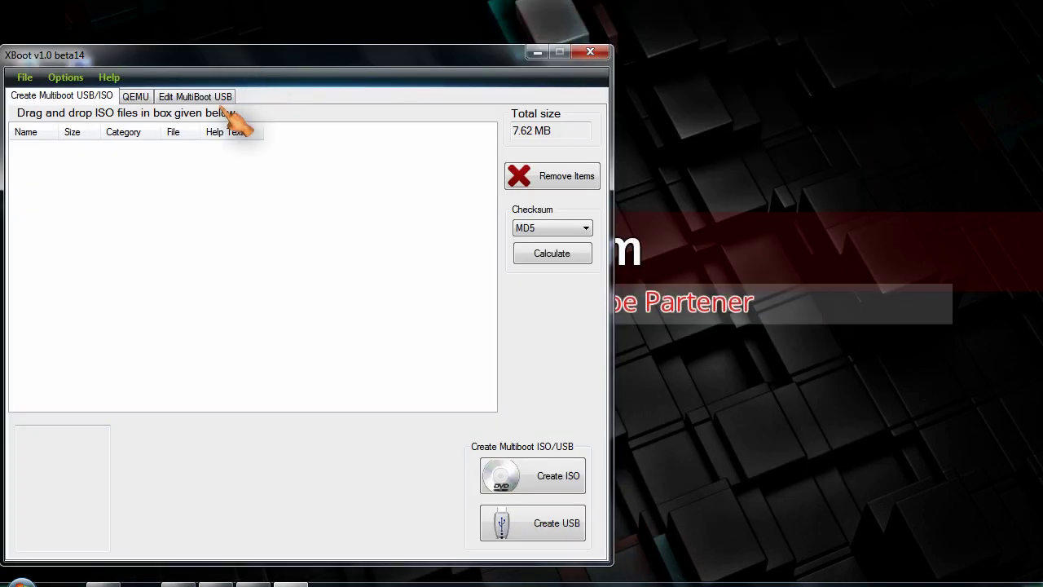
# - Examine XBoot's list of ISO download sites, including the utility, Linux and antivirus entries
pyautogui.click(25, 77)
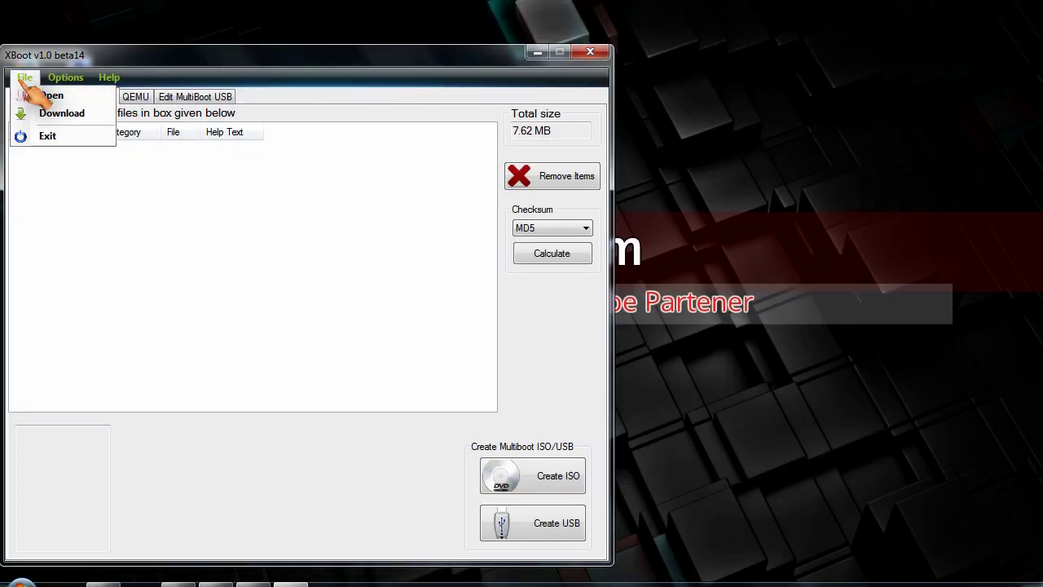
pyautogui.click(82, 116)
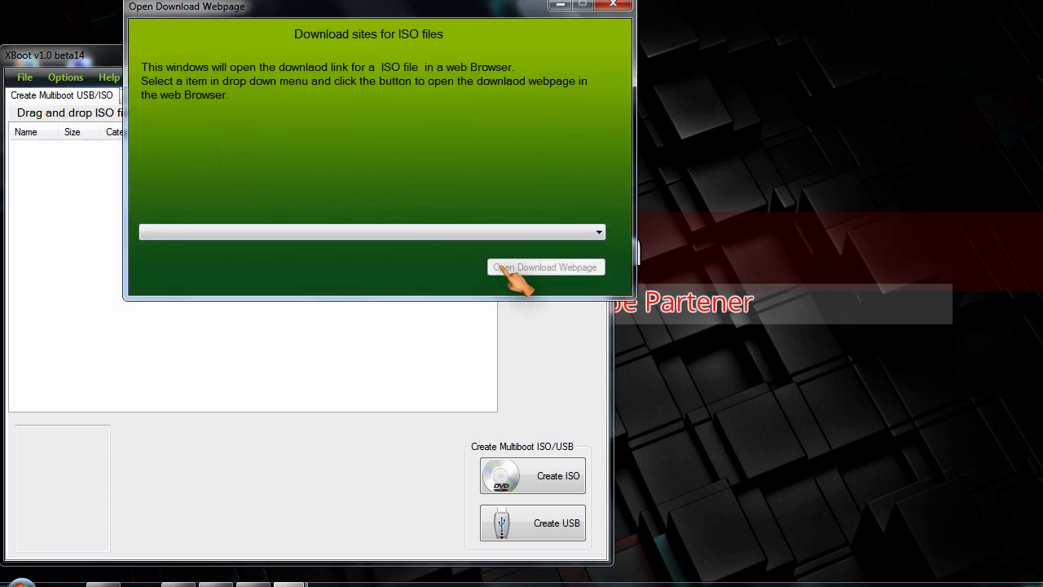
pyautogui.click(599, 232)
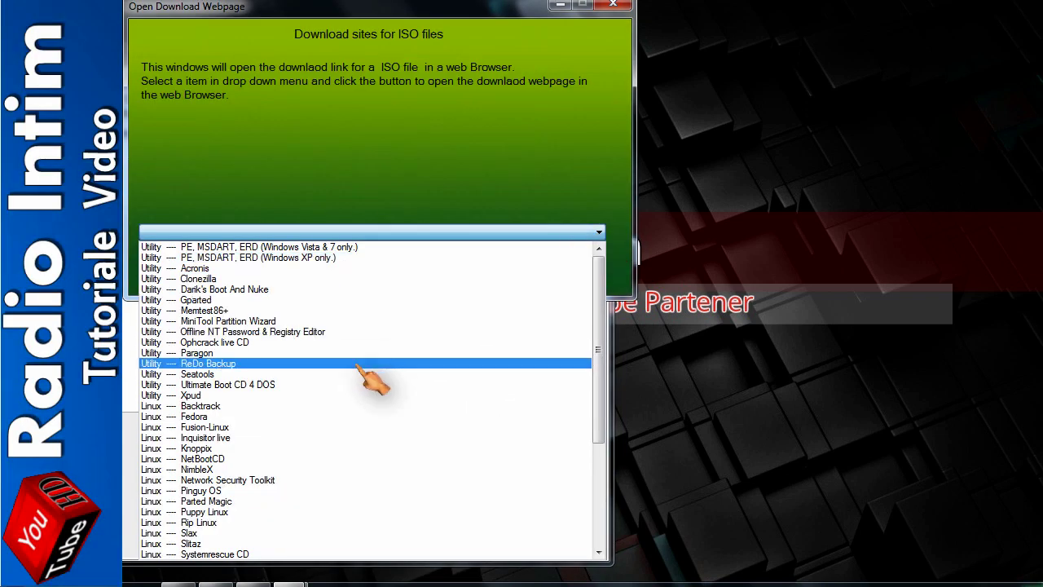
pyautogui.scroll(-5, 359, 491)
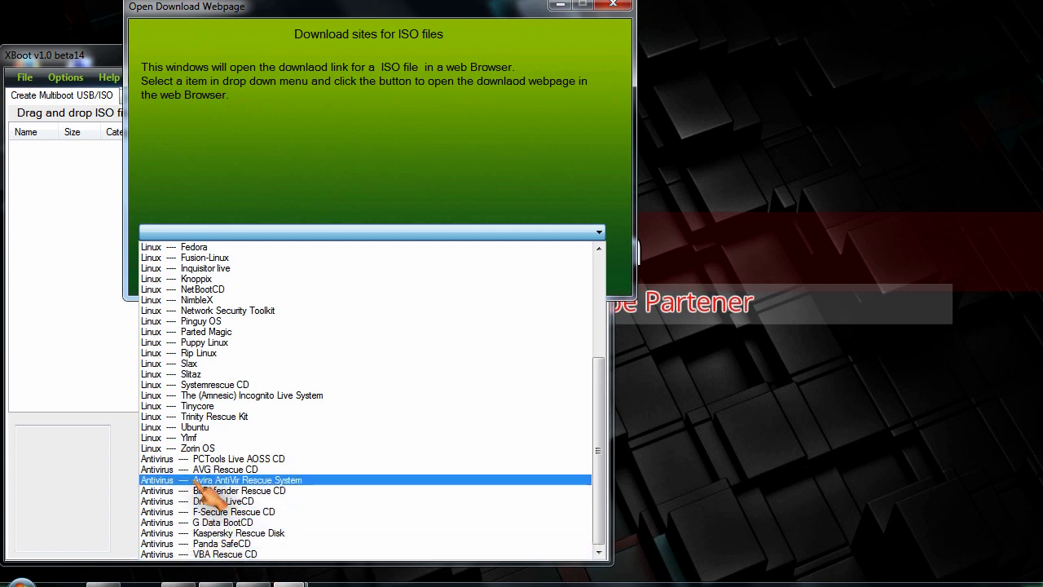
pyautogui.scroll(5, 215, 528)
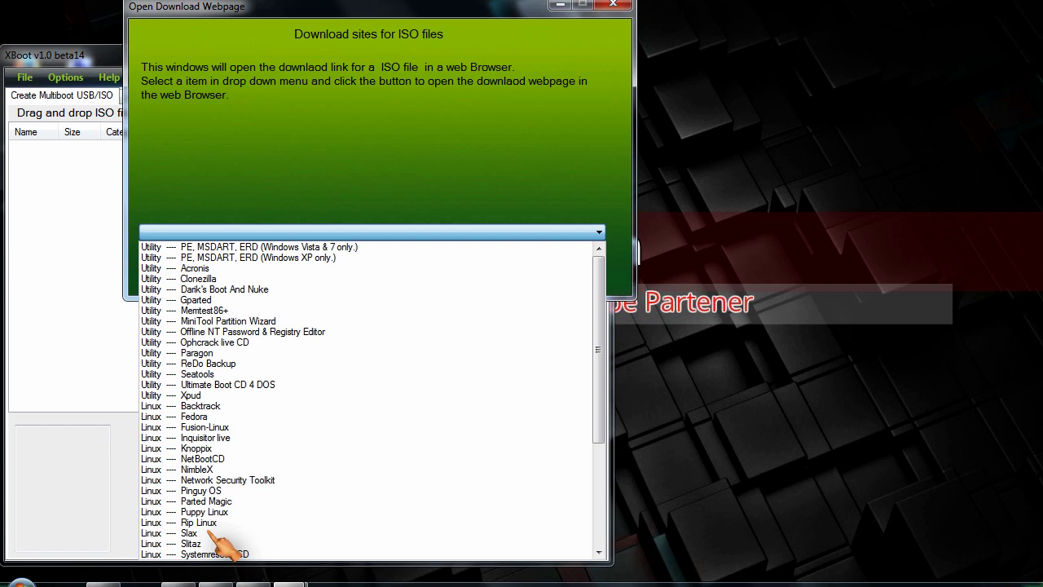
pyautogui.click(608, 236)
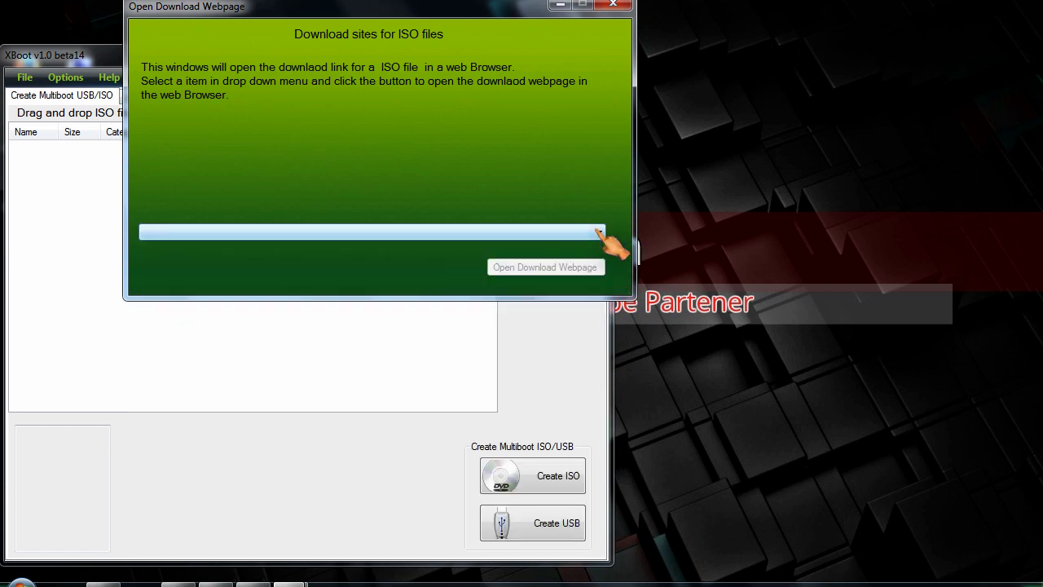
pyautogui.click(613, 6)
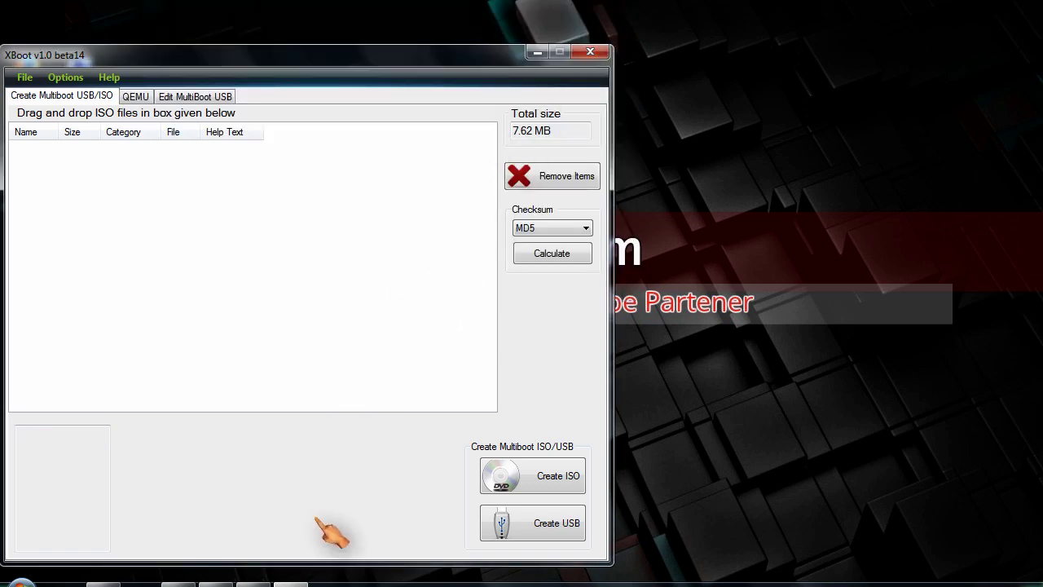
# - Add the Windows7 Home Premium32bitSP1 ISO from the WINDOWS-uri folder to XBoot, identified as Add using Grub4dos ISO image Emulation
pyautogui.click(178, 581)
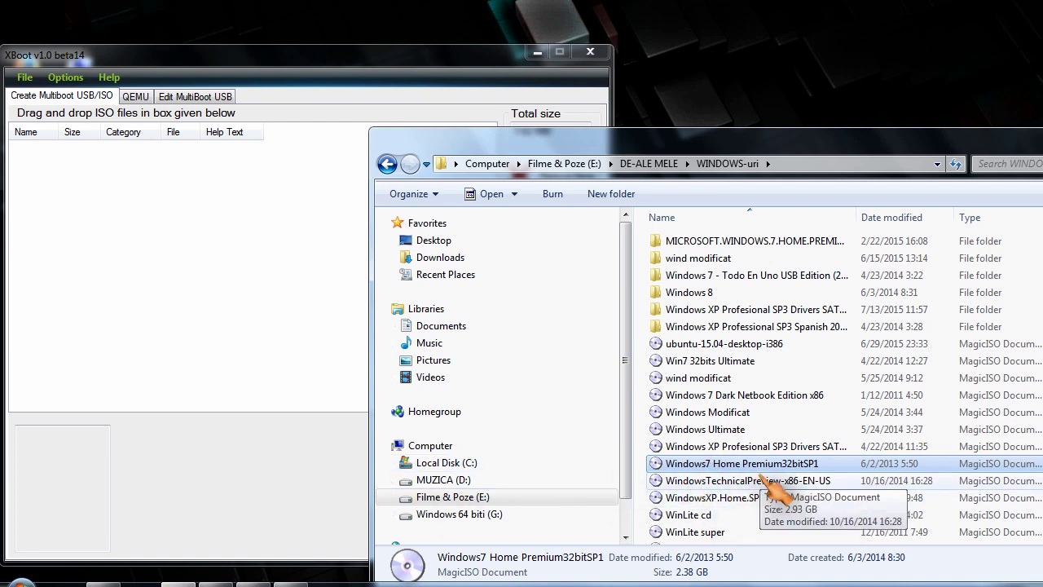
pyautogui.moveTo(733, 463); pyautogui.dragTo(277, 371)
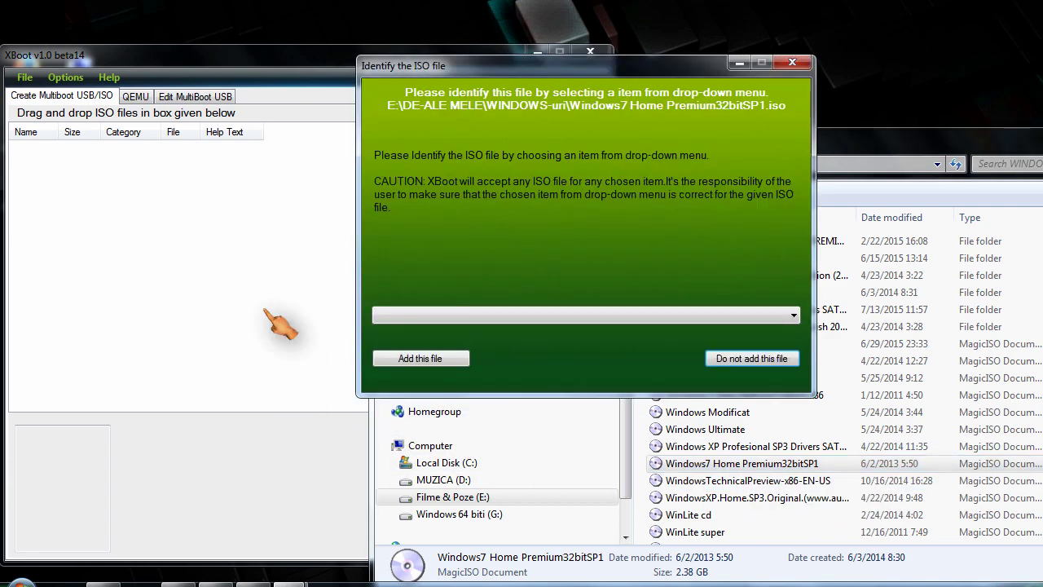
pyautogui.click(793, 316)
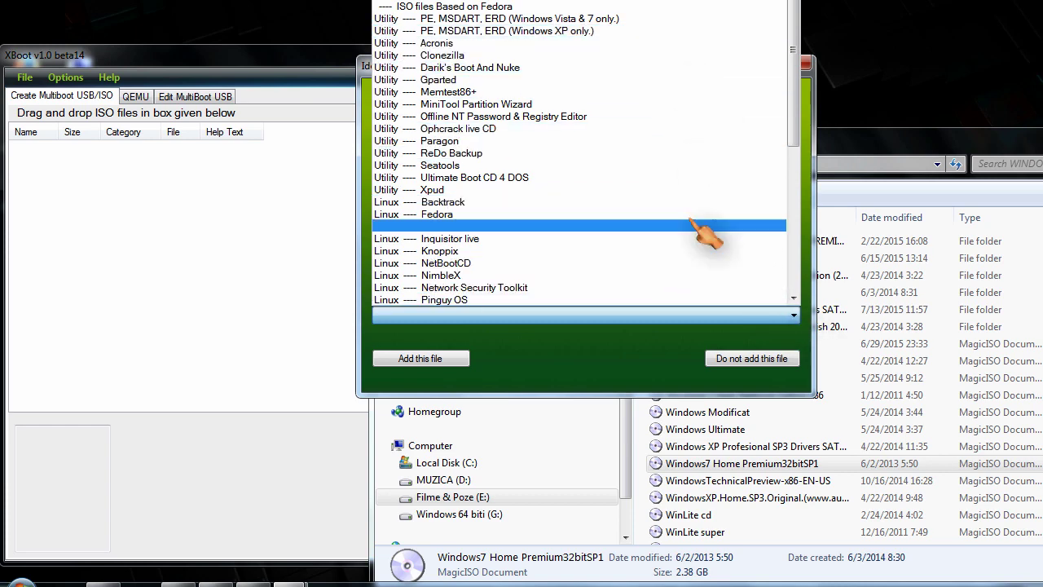
pyautogui.click(658, 399)
pyautogui.moveTo(595, 65); pyautogui.dragTo(580, 225)
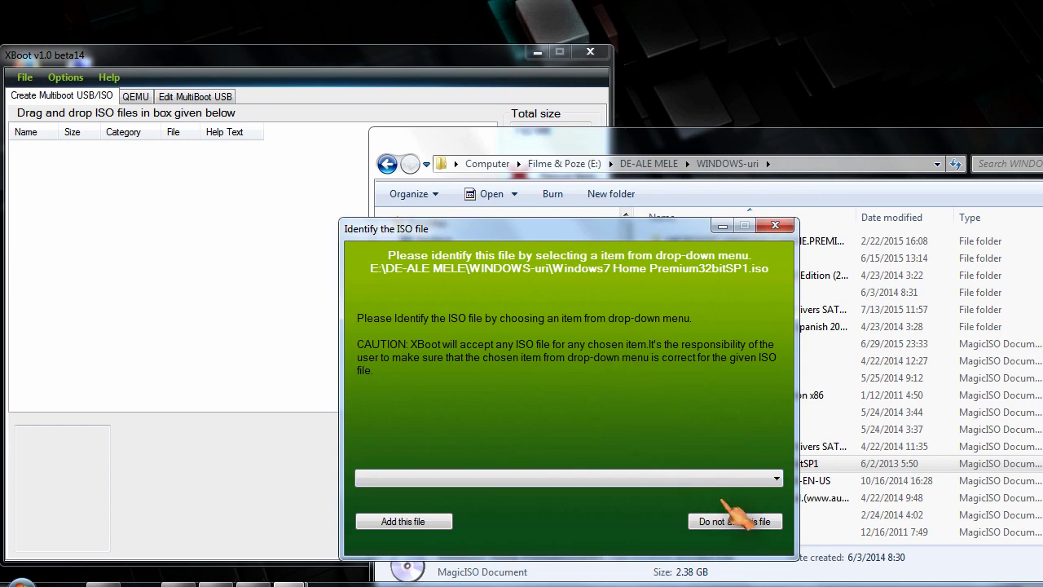
pyautogui.click(777, 480)
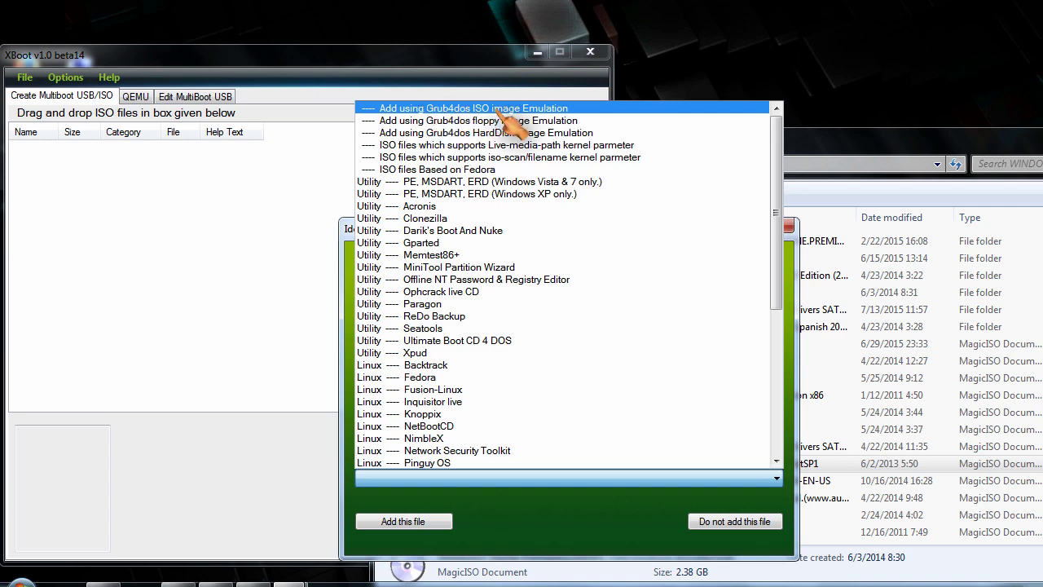
pyautogui.click(537, 108)
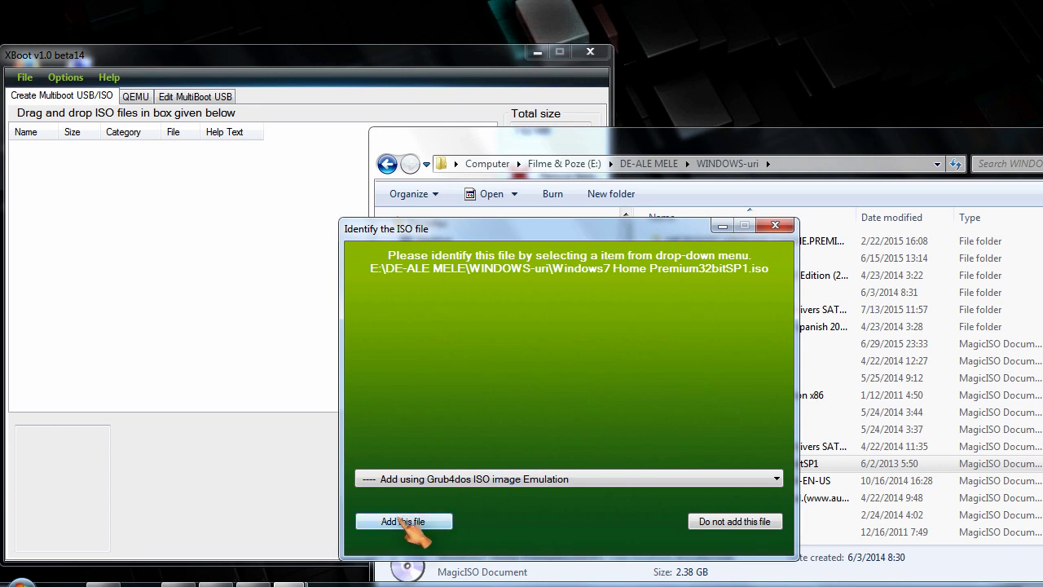
pyautogui.click(403, 521)
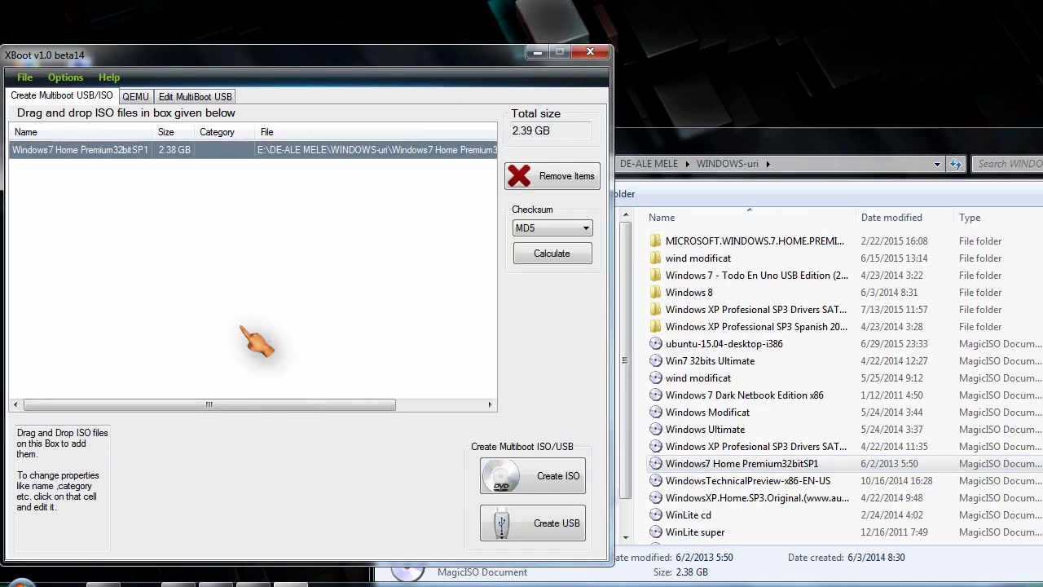
# - Set the Windows7 Home Premium32bitSP1 entry's category to Windows and open its help text for editing
pyautogui.click(223, 150)
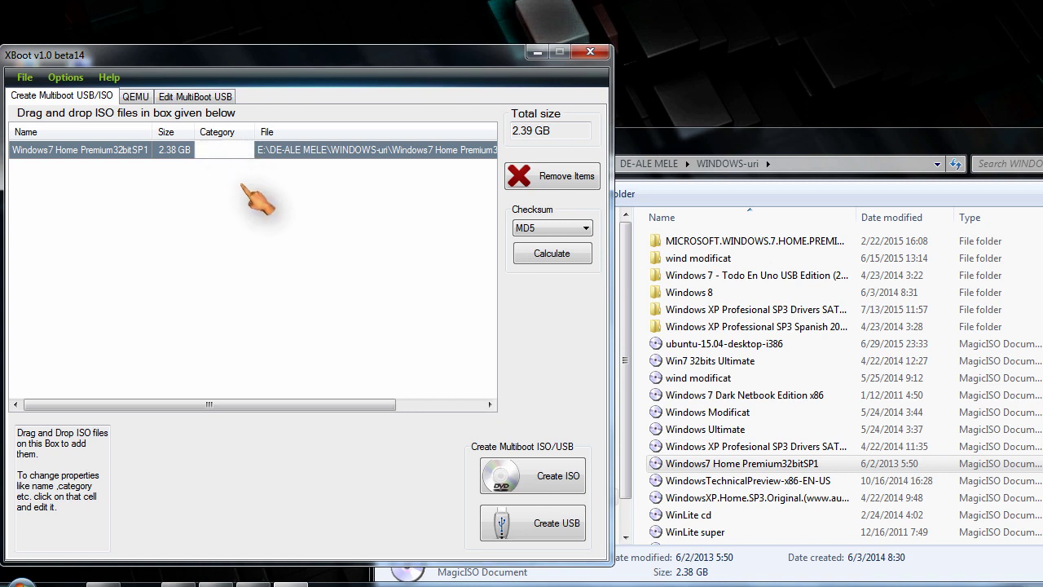
pyautogui.write('Windows')
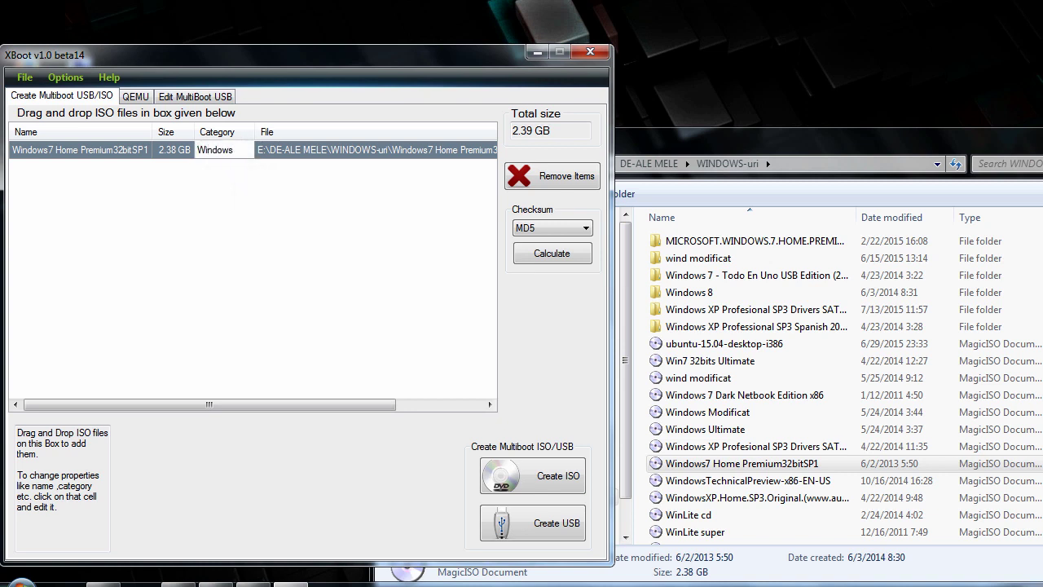
pyautogui.moveTo(326, 405); pyautogui.dragTo(437, 407)
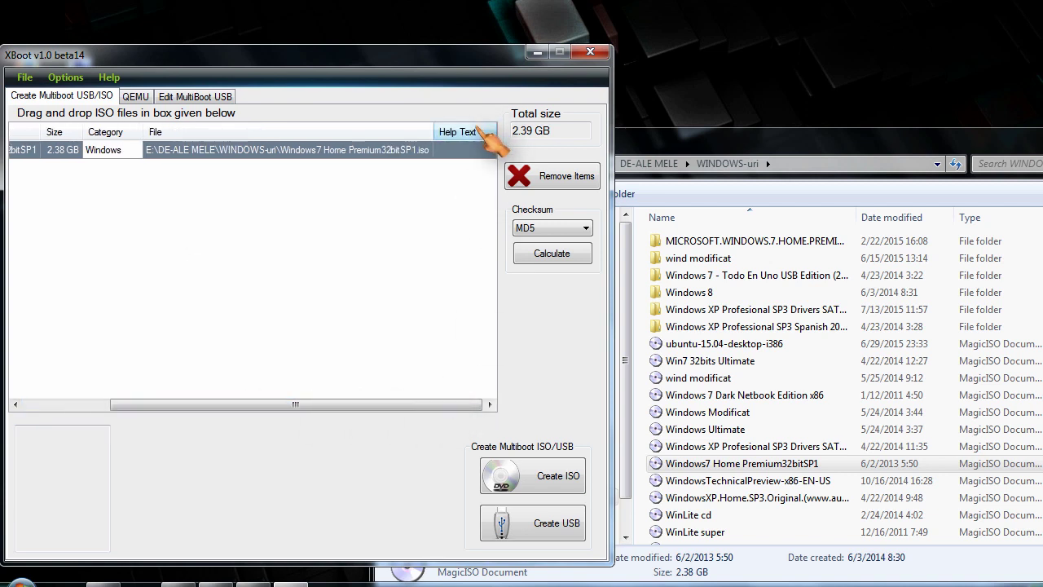
pyautogui.click(462, 149)
pyautogui.click(462, 150)
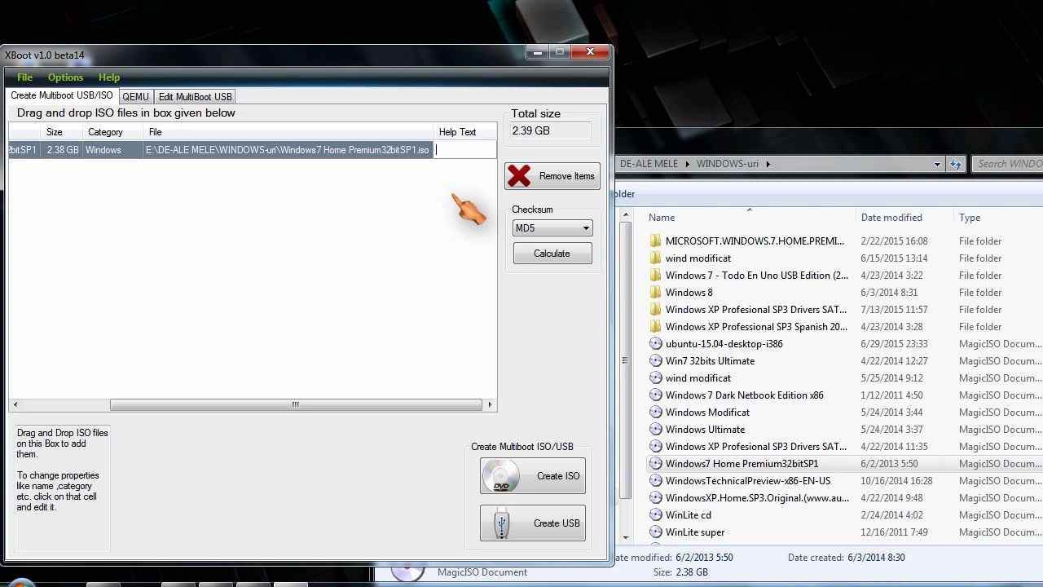
pyautogui.moveTo(372, 411); pyautogui.dragTo(266, 402)
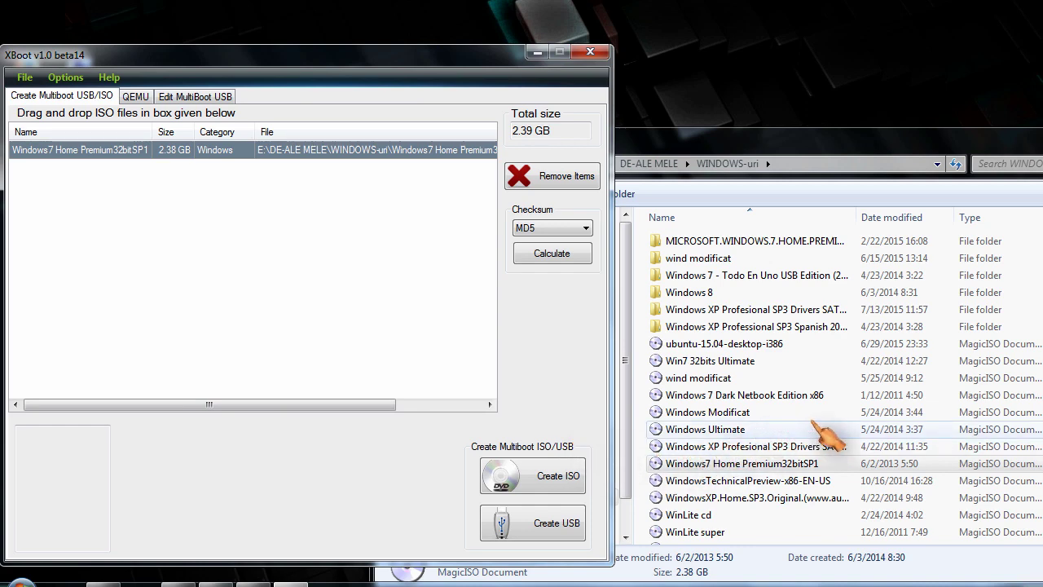
# - Add the WinLite super ISO from the WINDOWS-uri folder to XBoot, identified as Add using Grub4dos ISO image Emulation
pyautogui.click(794, 514)
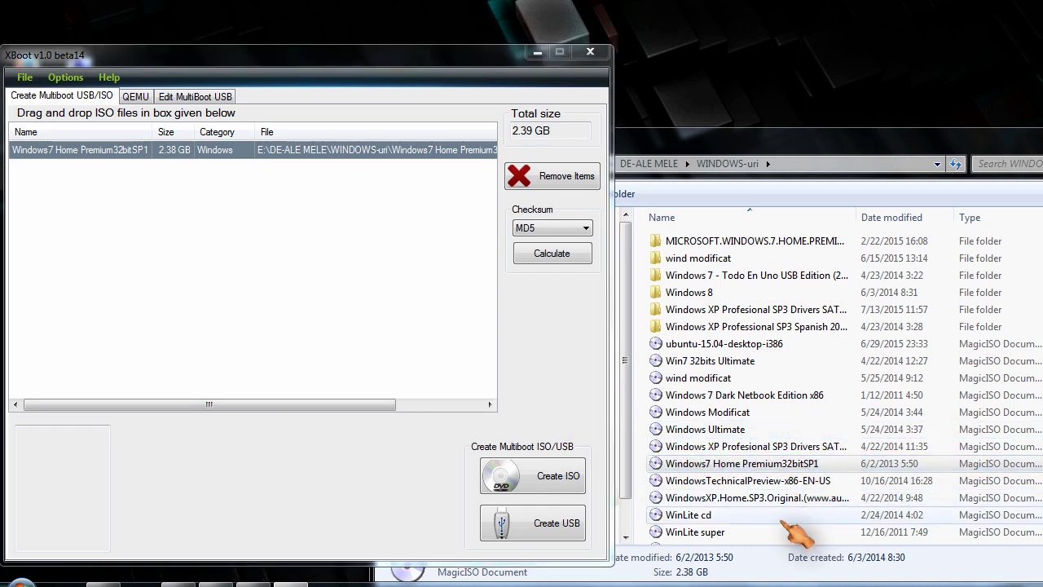
pyautogui.scroll(-2, 783, 521)
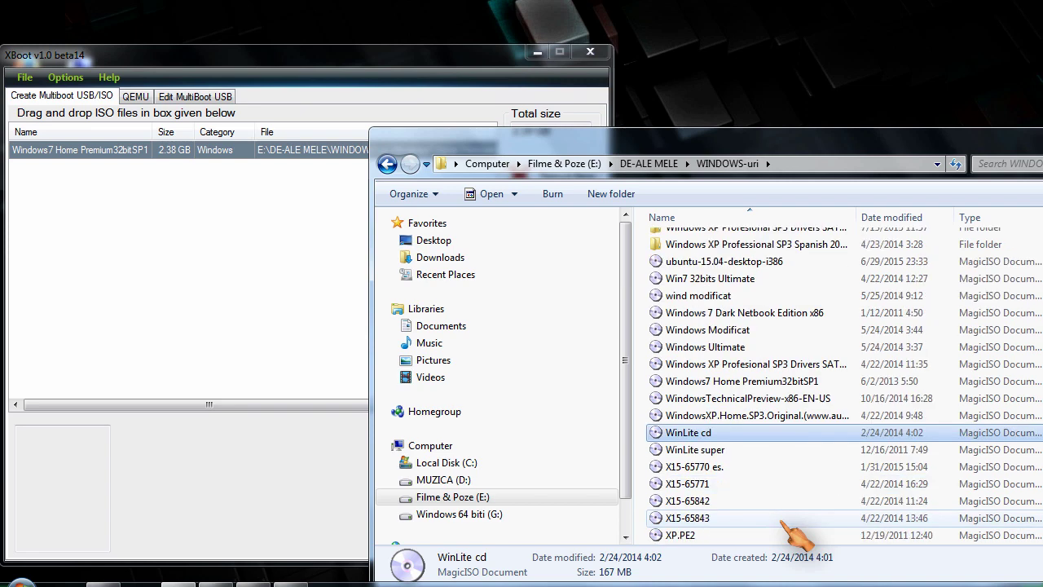
pyautogui.click(710, 453)
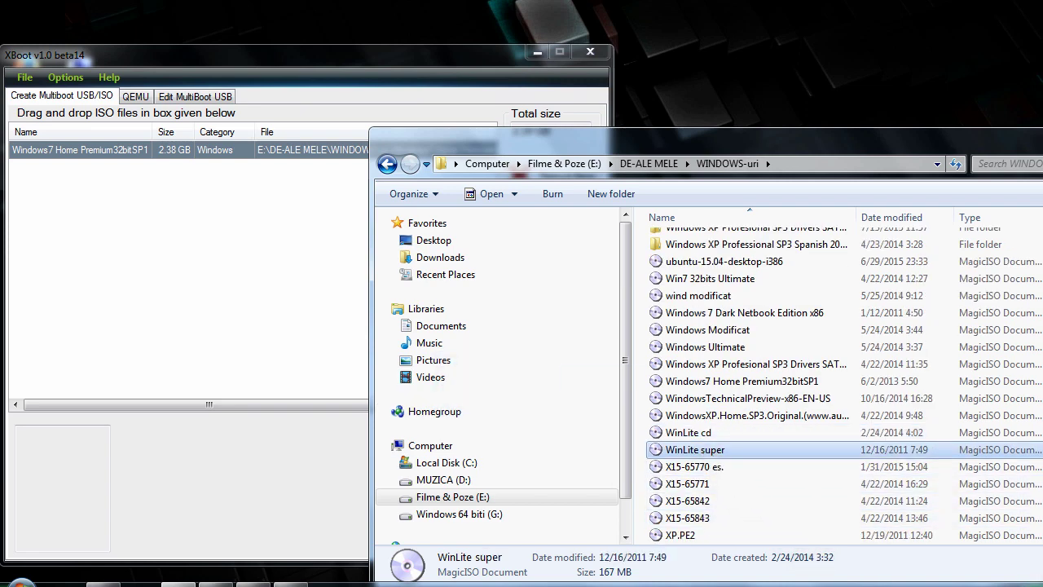
pyautogui.moveTo(694, 449); pyautogui.dragTo(163, 293)
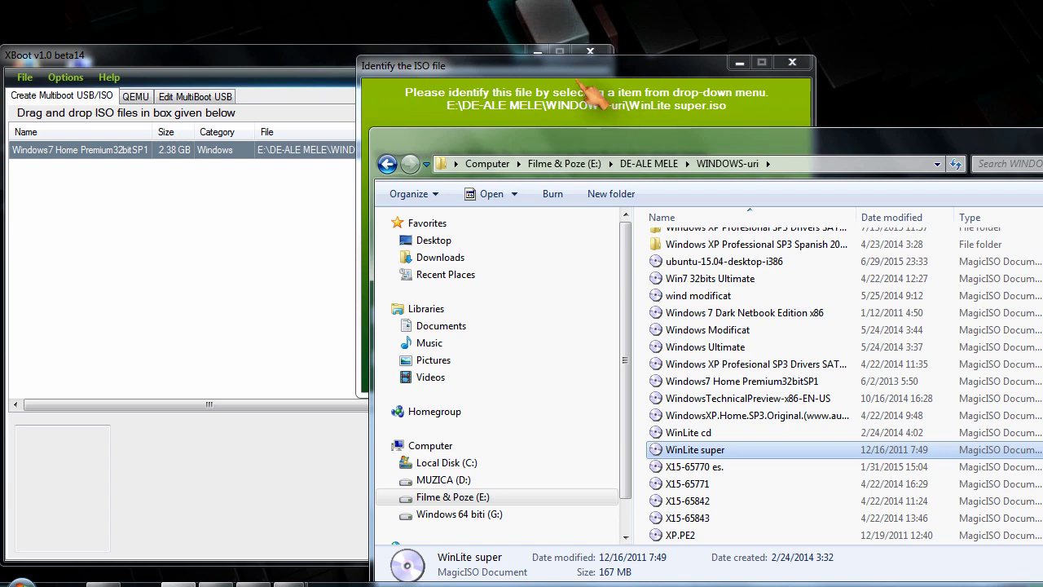
pyautogui.moveTo(582, 69); pyautogui.dragTo(571, 229)
pyautogui.click(795, 475)
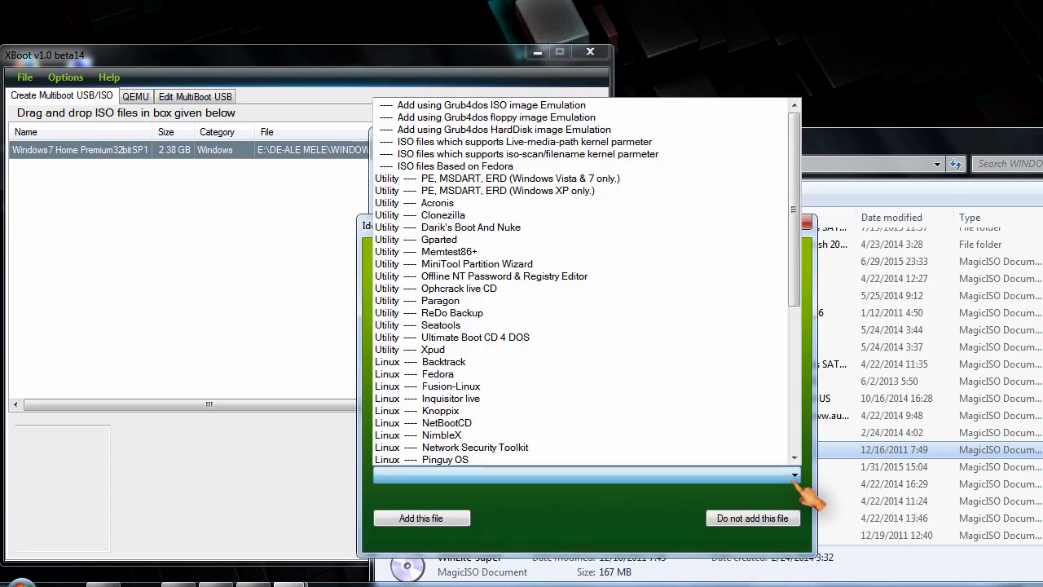
pyautogui.click(491, 106)
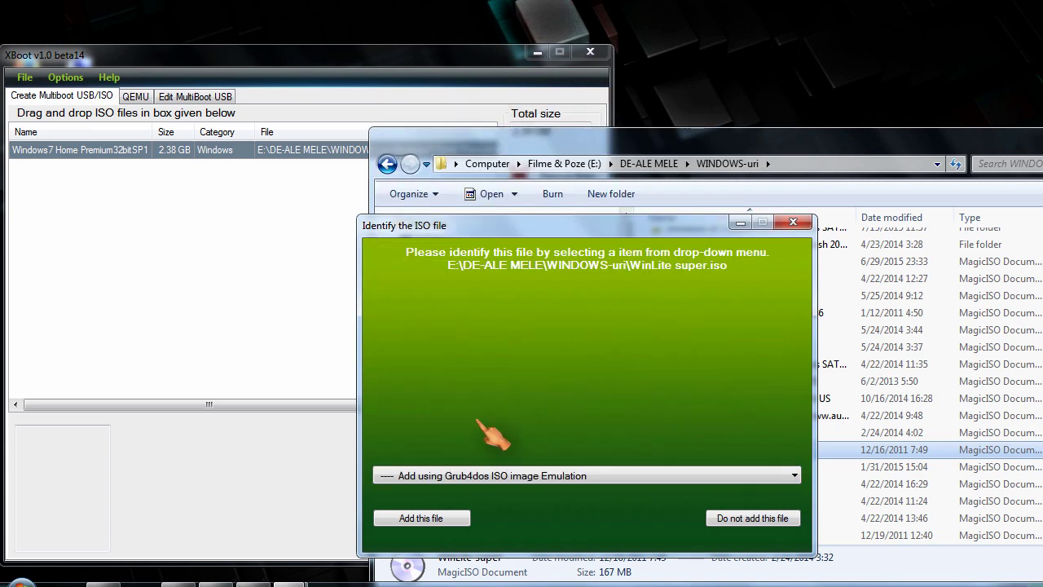
pyautogui.click(415, 519)
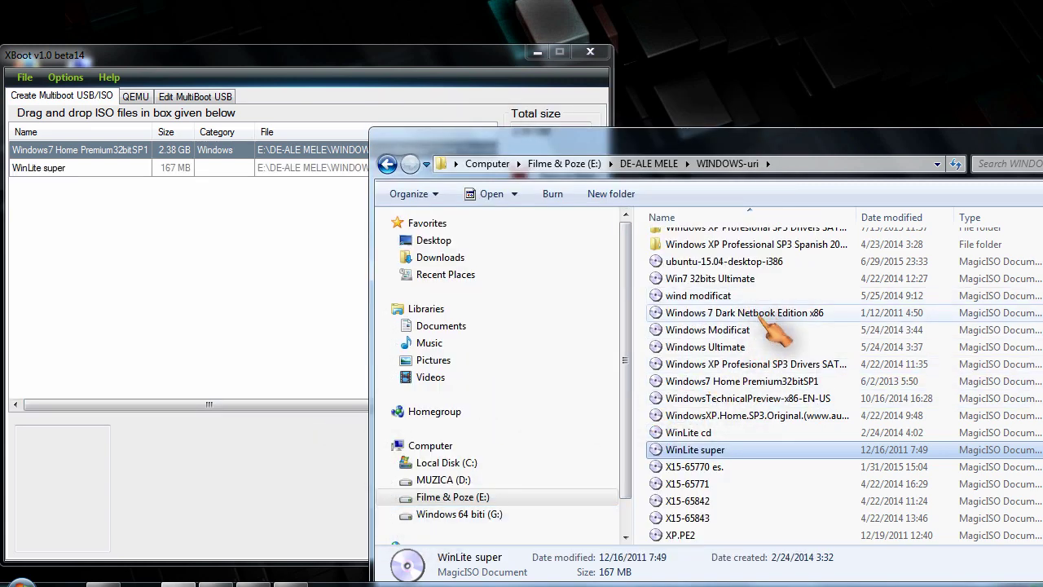
# - Add the Windows 8 Pro with Windows Media Center ISO from the Windows 8 folder, identified as Add using Grub4dos ISO image Emulation
pyautogui.scroll(2, 770, 326)
pyautogui.doubleClick(691, 286)
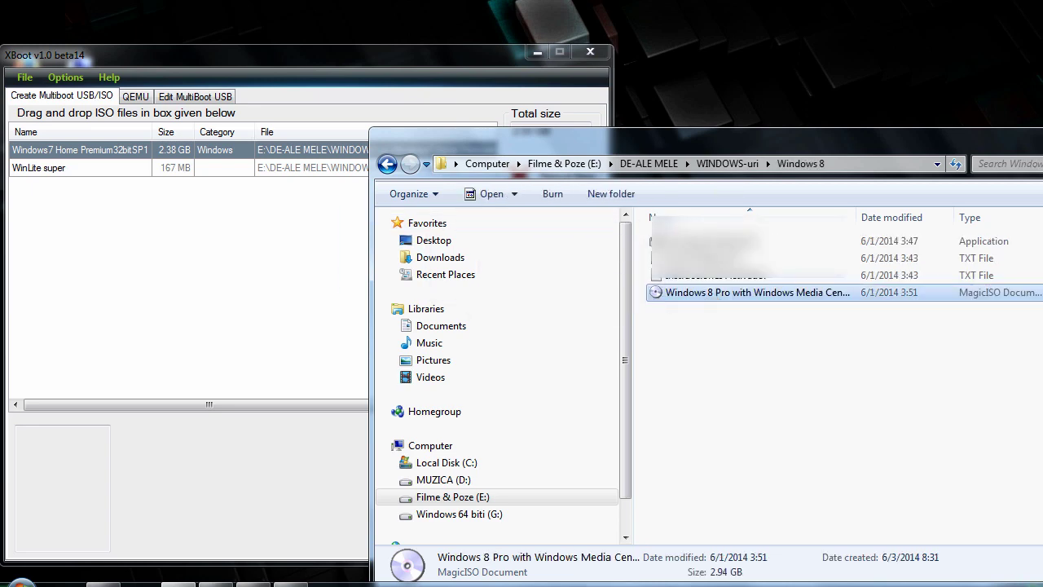
pyautogui.moveTo(733, 292); pyautogui.dragTo(279, 291)
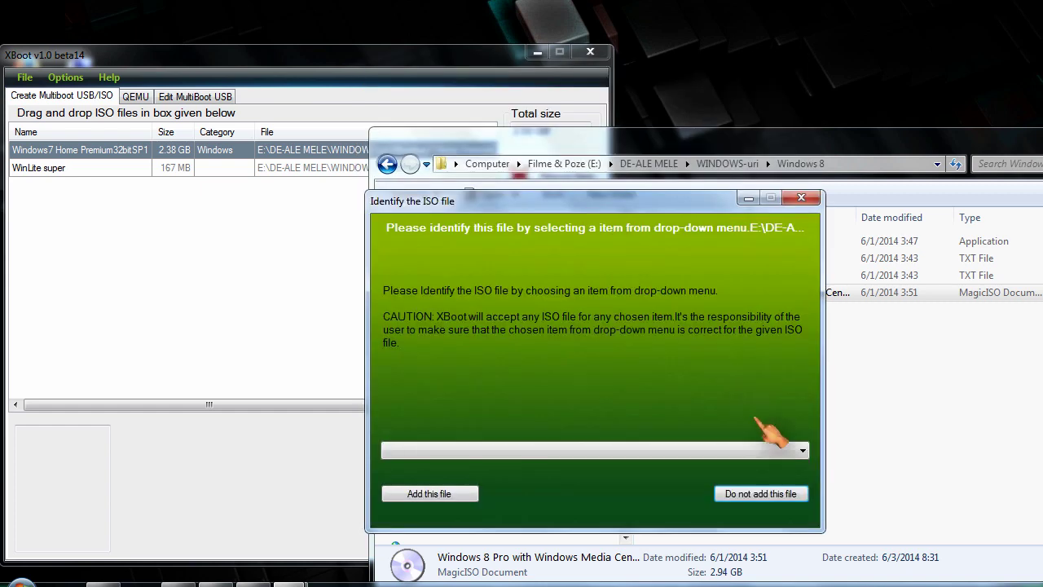
pyautogui.click(773, 452)
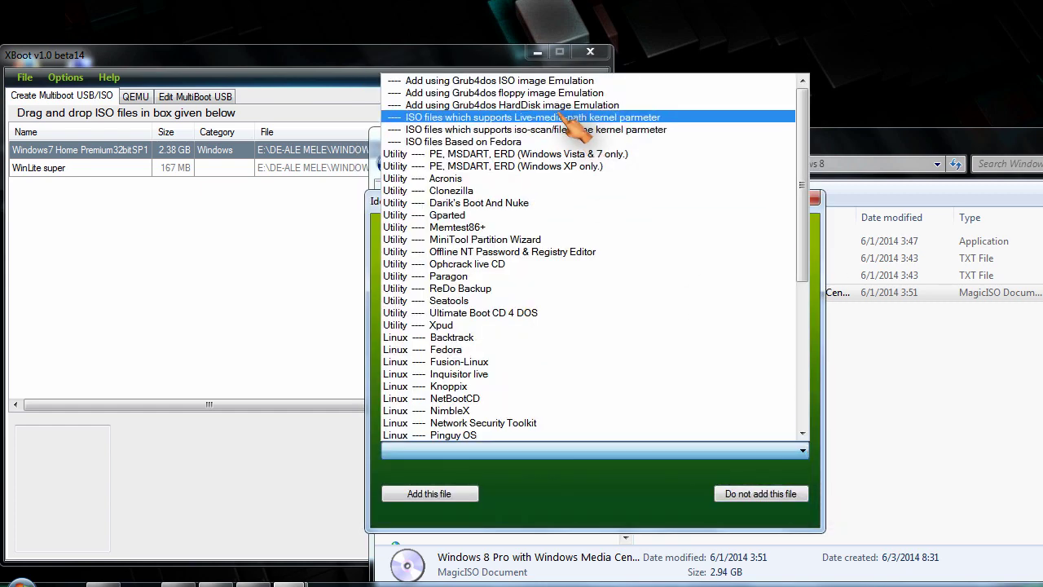
pyautogui.click(529, 82)
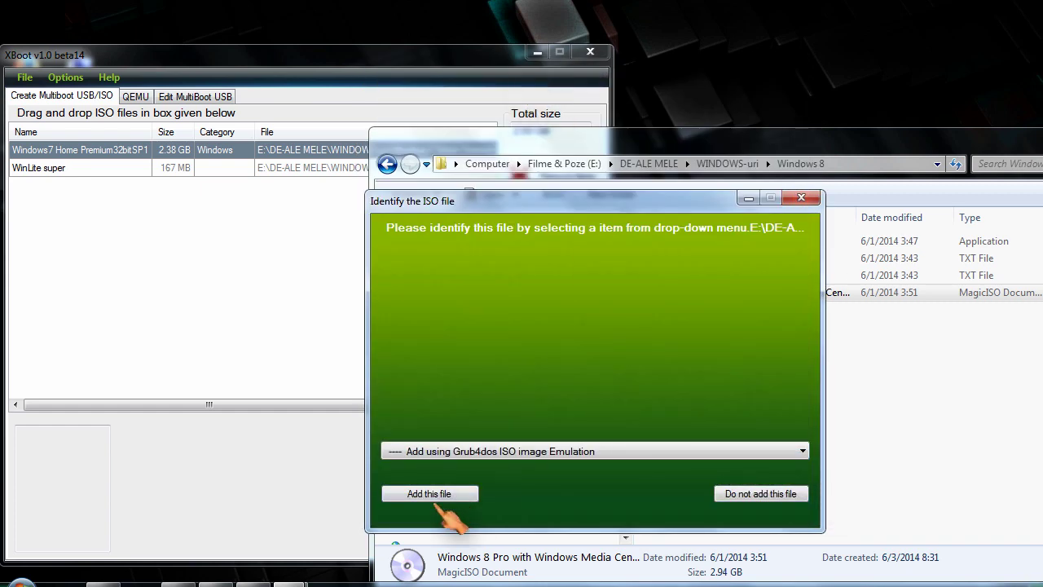
pyautogui.click(434, 497)
# - Set the category of WinLite super to Windows and that of Windows 8 Pro with Windows Media Center to Antivirus
pyautogui.click(136, 318)
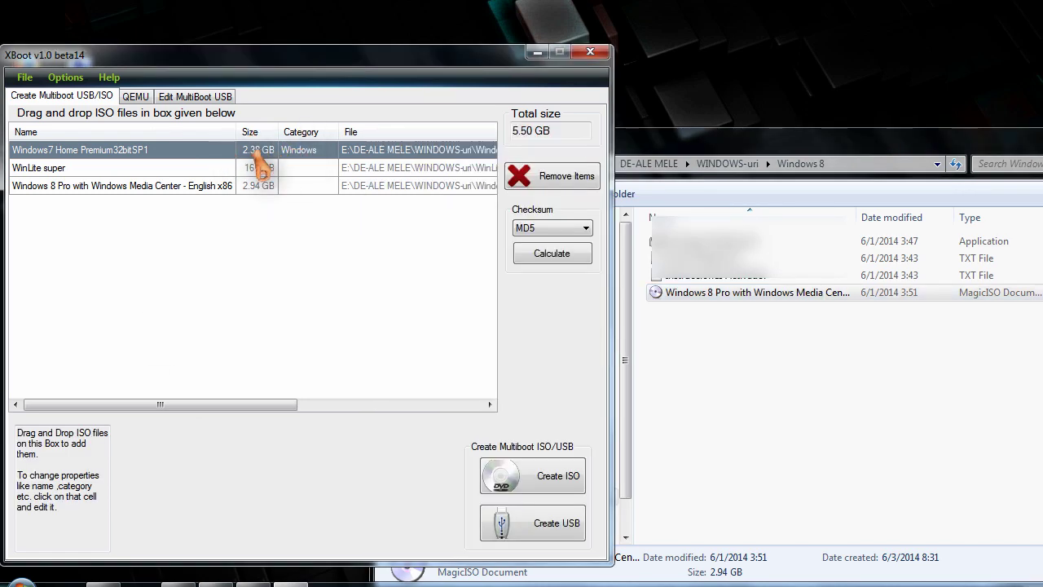
pyautogui.click(314, 169)
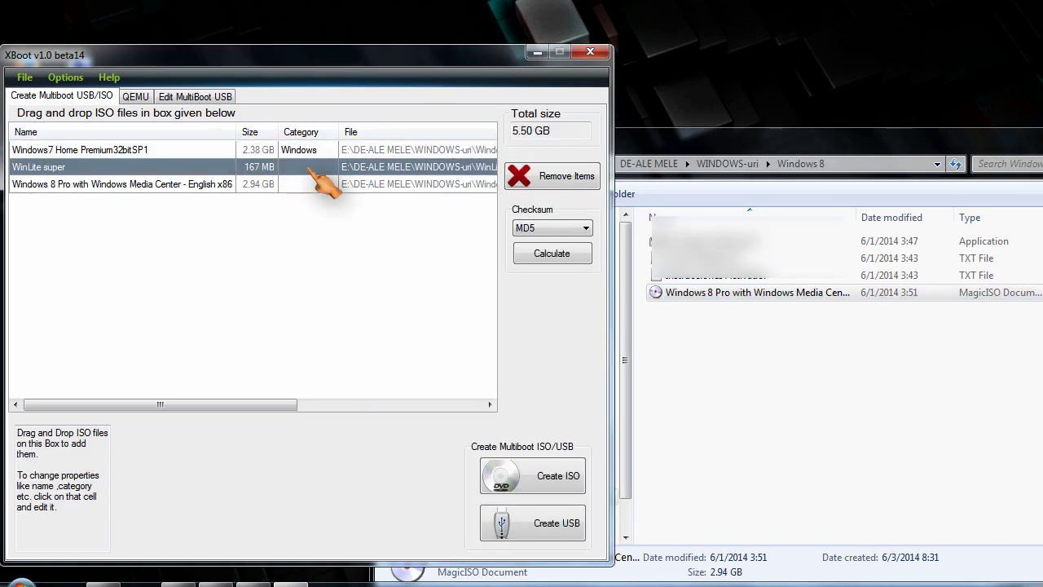
pyautogui.click(310, 168)
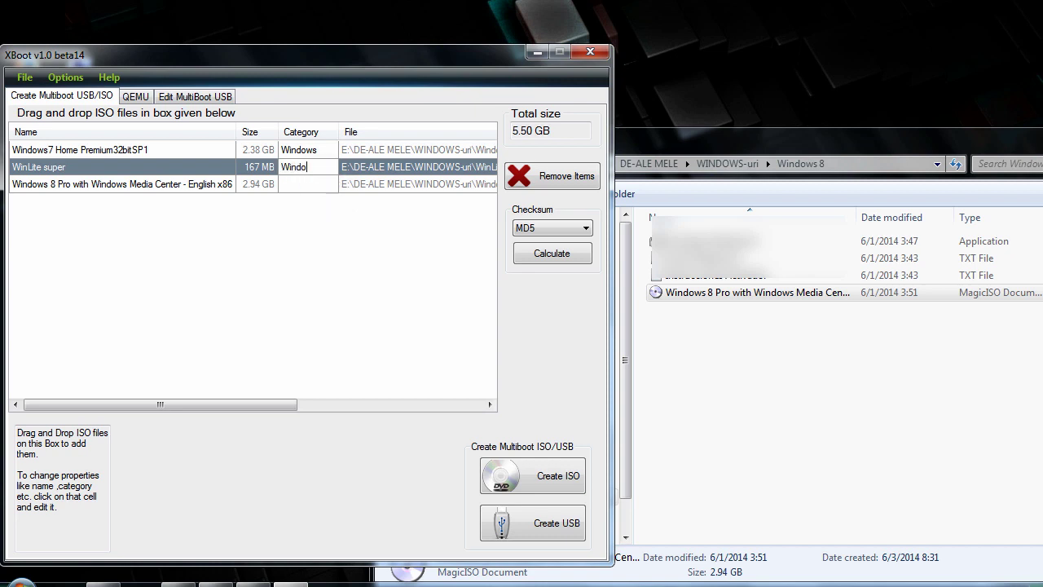
pyautogui.click(310, 184)
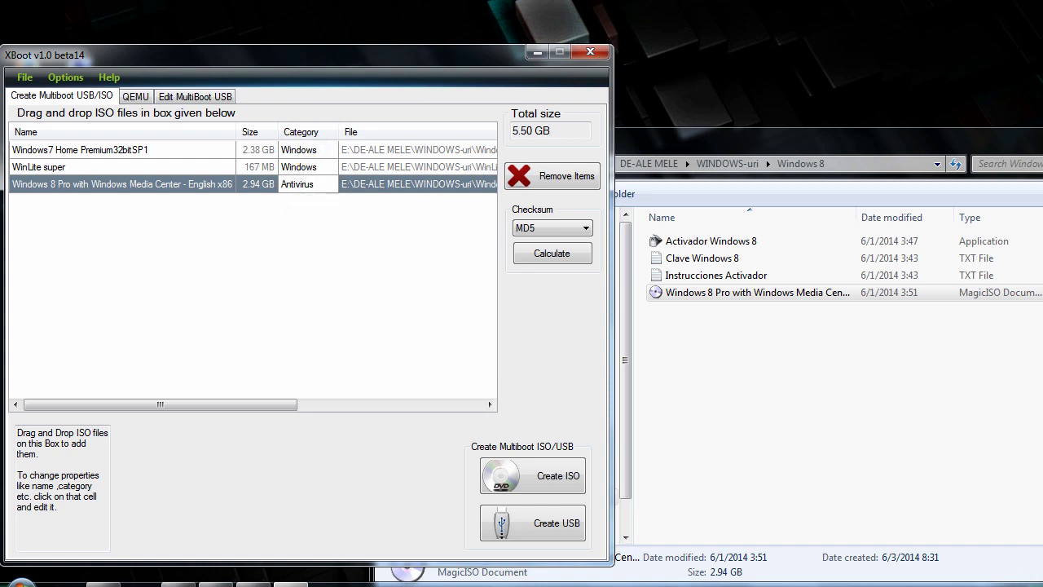
pyautogui.click(308, 343)
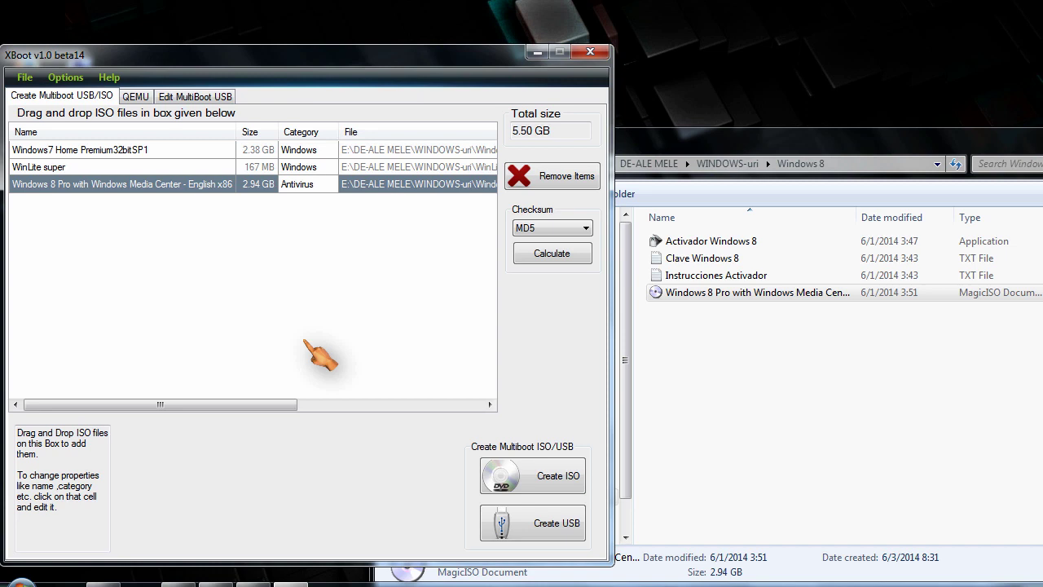
pyautogui.click(308, 344)
pyautogui.click(308, 344)
pyautogui.click(308, 342)
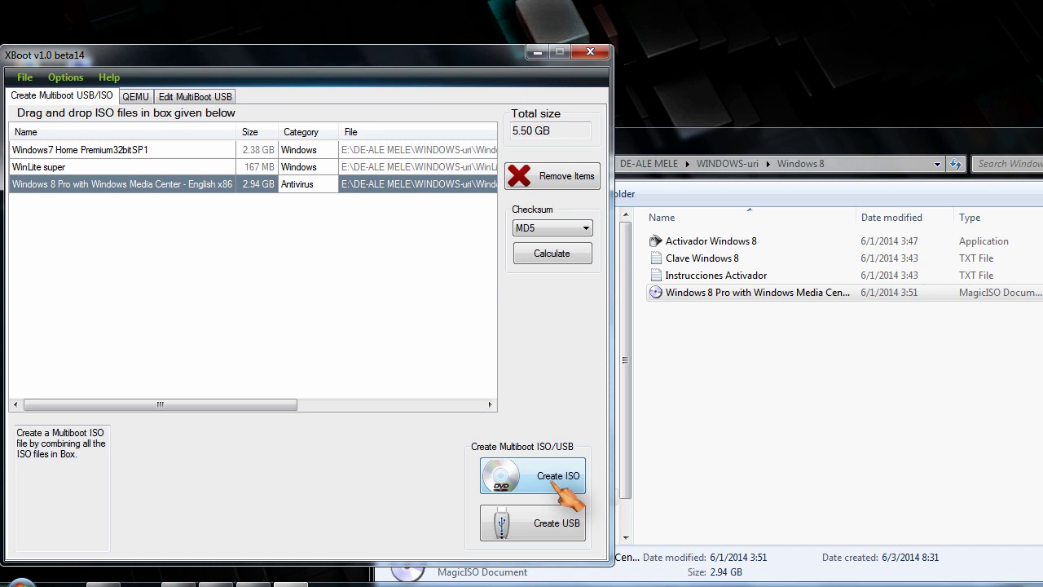
# - Create the multiboot ISO from the listed files, saving it to the Desktop as xboot.iso
pyautogui.click(561, 486)
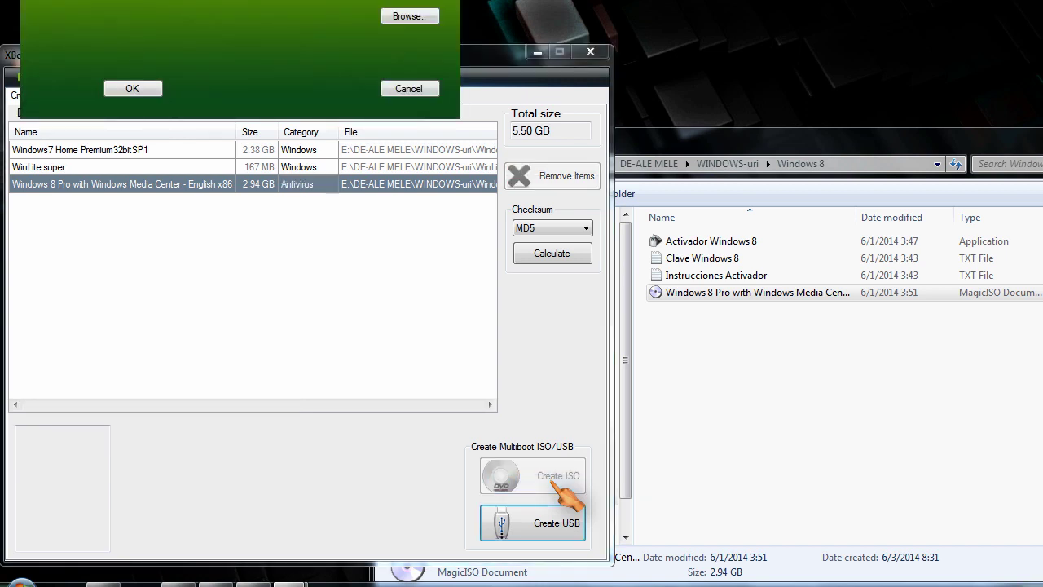
pyautogui.click(404, 18)
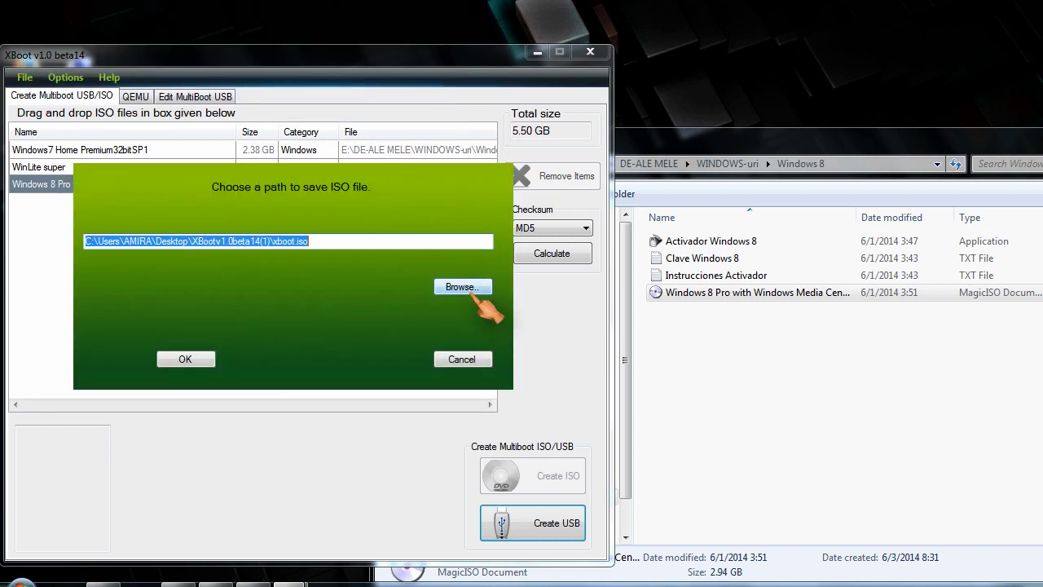
pyautogui.click(475, 290)
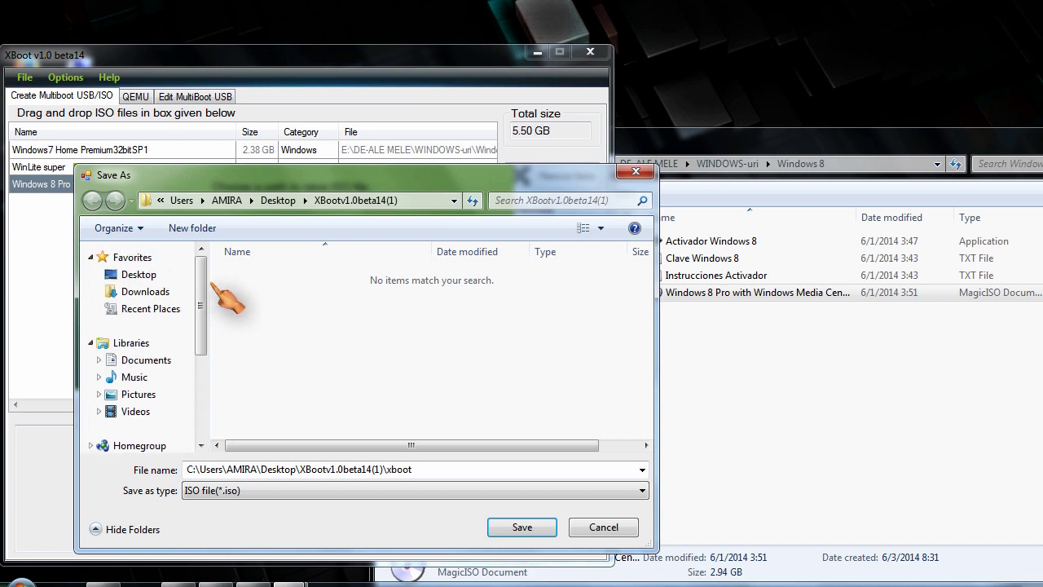
pyautogui.click(136, 274)
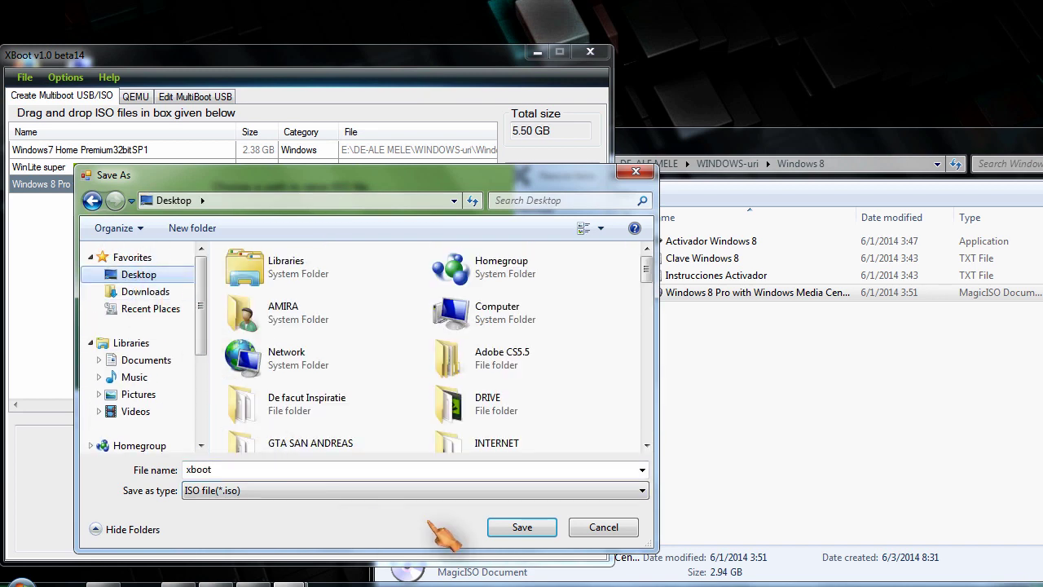
pyautogui.click(522, 527)
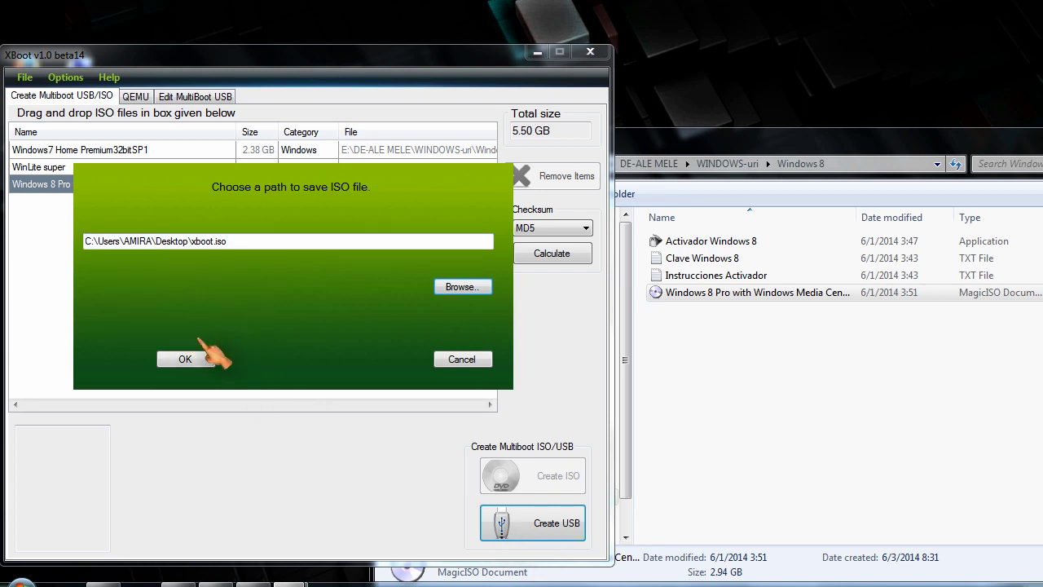
pyautogui.click(187, 360)
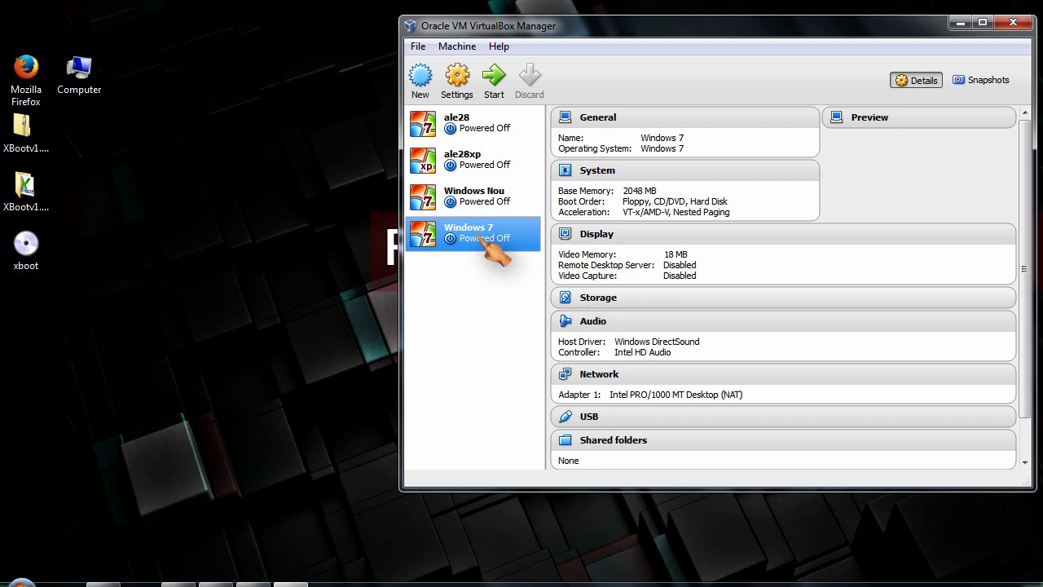
# - In Oracle VM VirtualBox, attach xboot.iso from the Desktop to the Windows 7 machine's IDE CD/DVD drive and save the settings
pyautogui.click(594, 299)
pyautogui.click(621, 165)
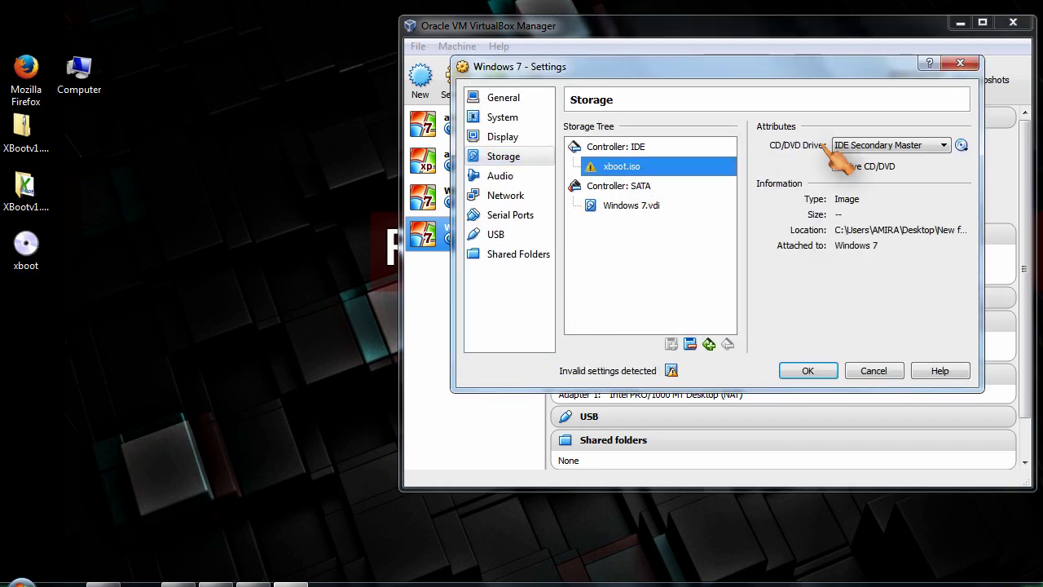
pyautogui.click(962, 144)
pyautogui.click(1006, 168)
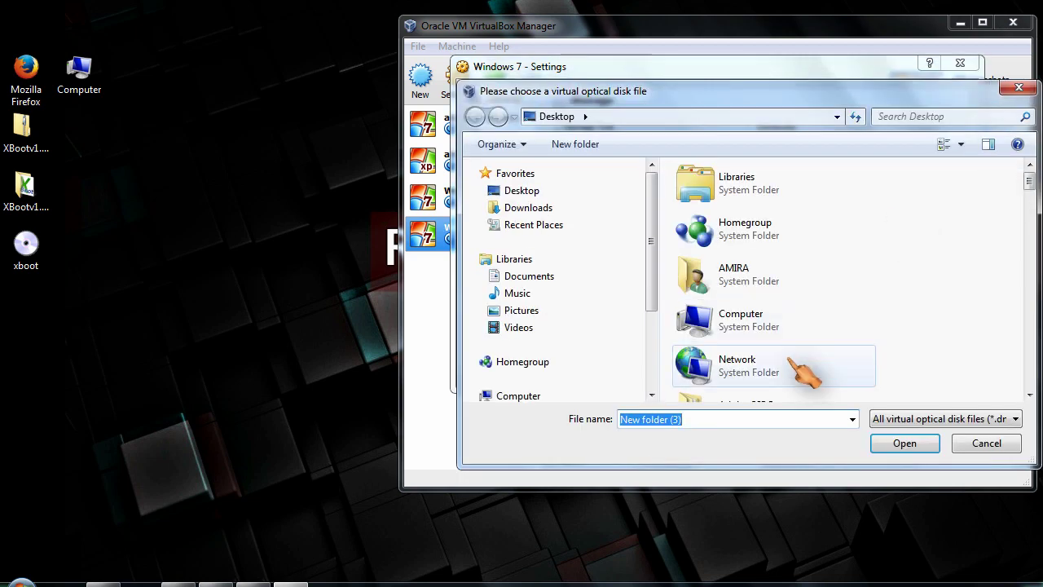
pyautogui.rightClick(668, 418)
pyautogui.click(709, 262)
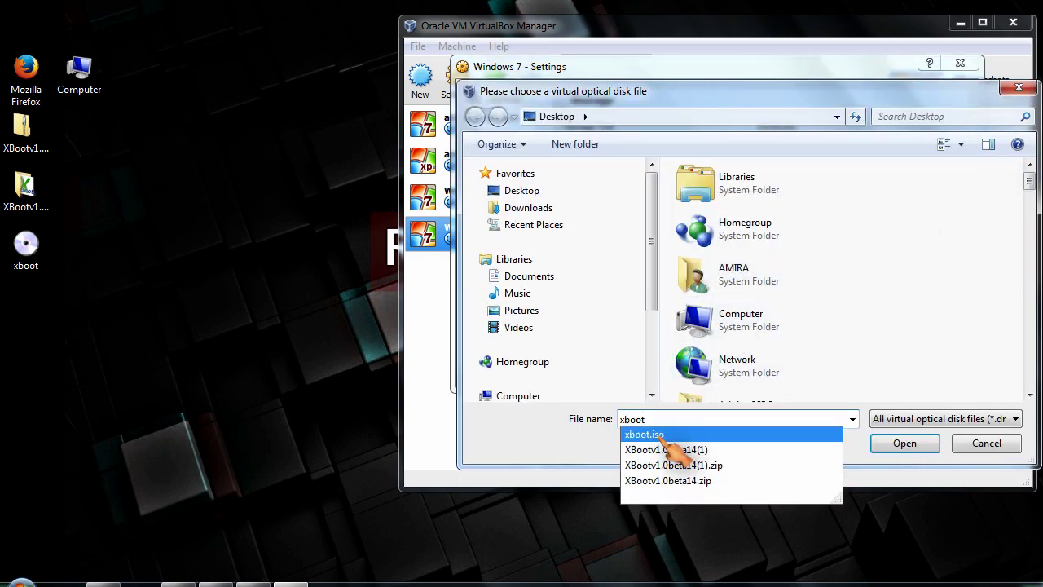
pyautogui.click(647, 435)
pyautogui.click(929, 442)
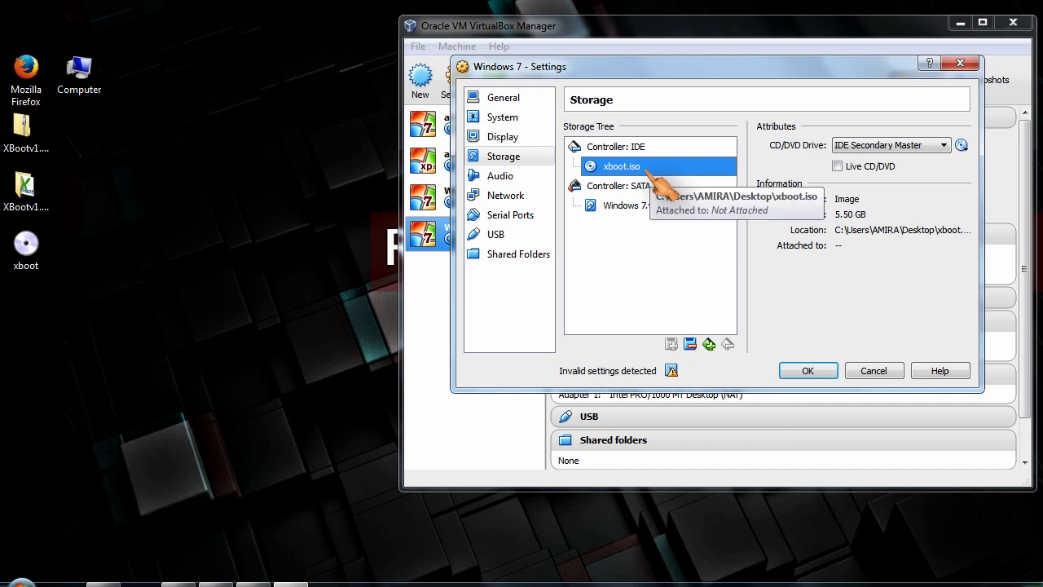
pyautogui.click(807, 372)
# - Boot the Windows Nou virtual machine and highlight Windows7 Home Premium32bitSP1 in the Windows category of the XBOOT DVD menu
pyautogui.click(508, 93)
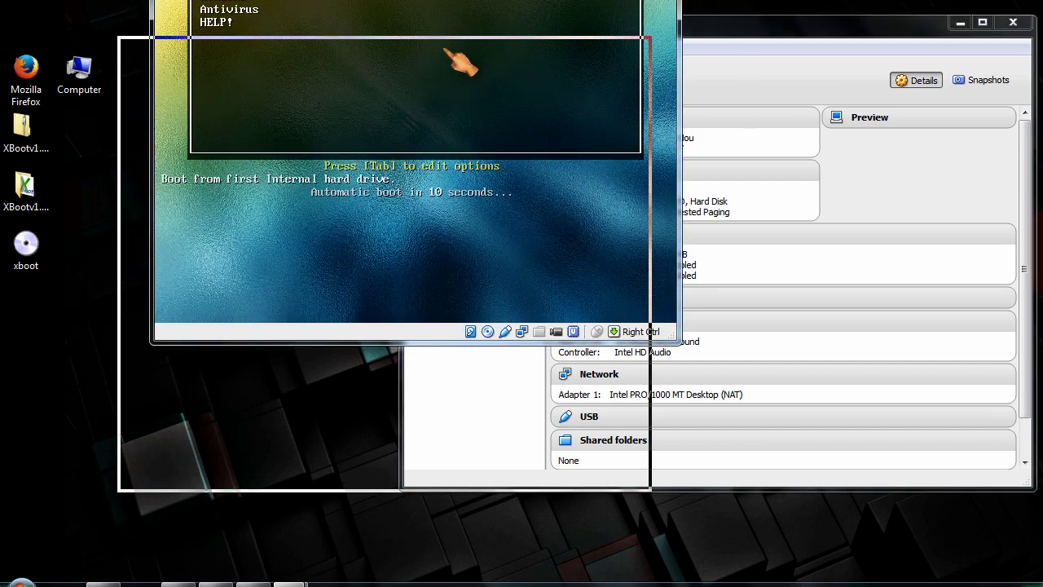
pyautogui.press('Down')
pyautogui.press('Down')
pyautogui.press('Up')
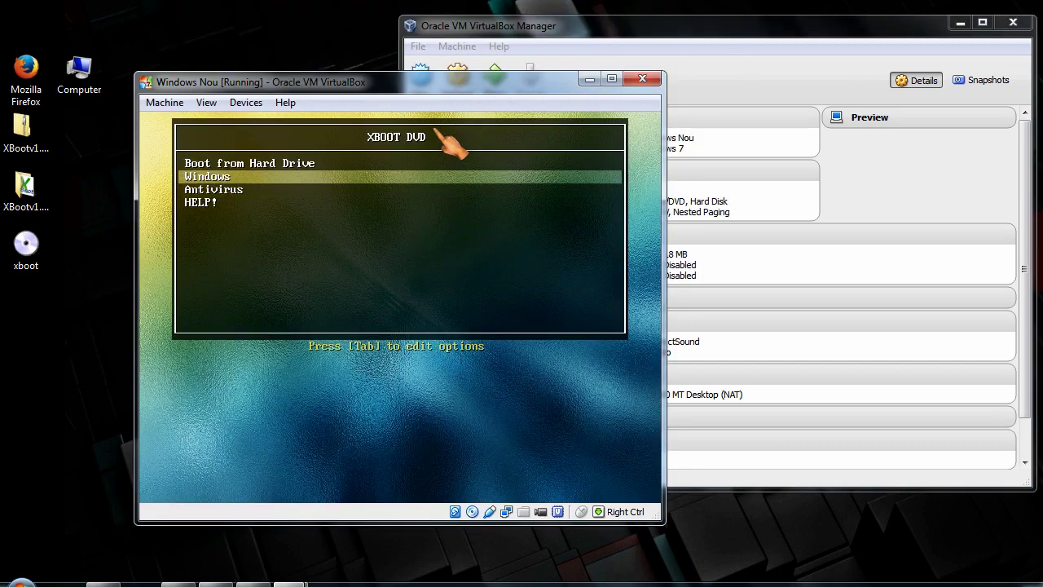
pyautogui.press('Up')
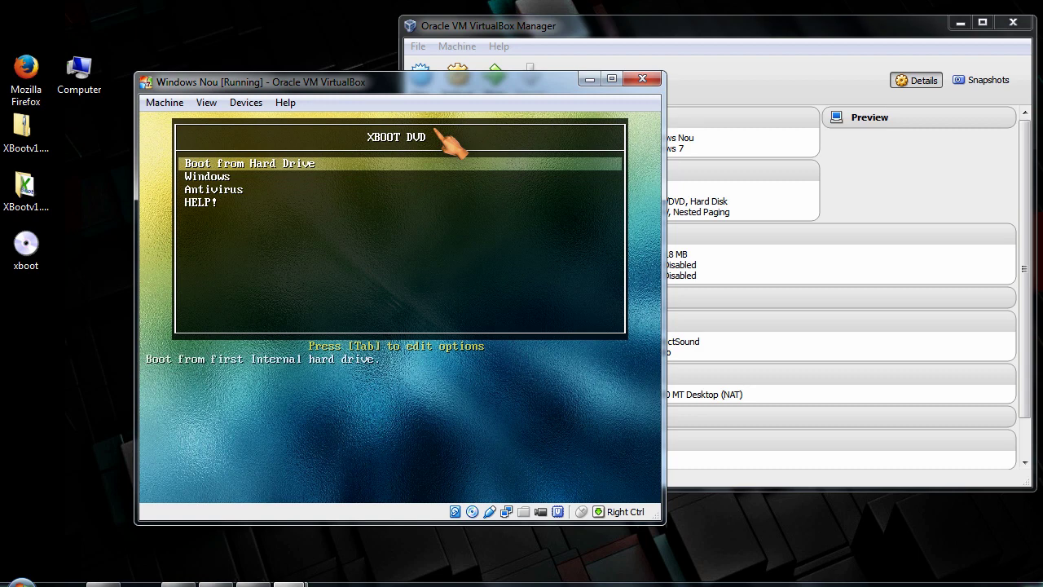
pyautogui.press('Down')
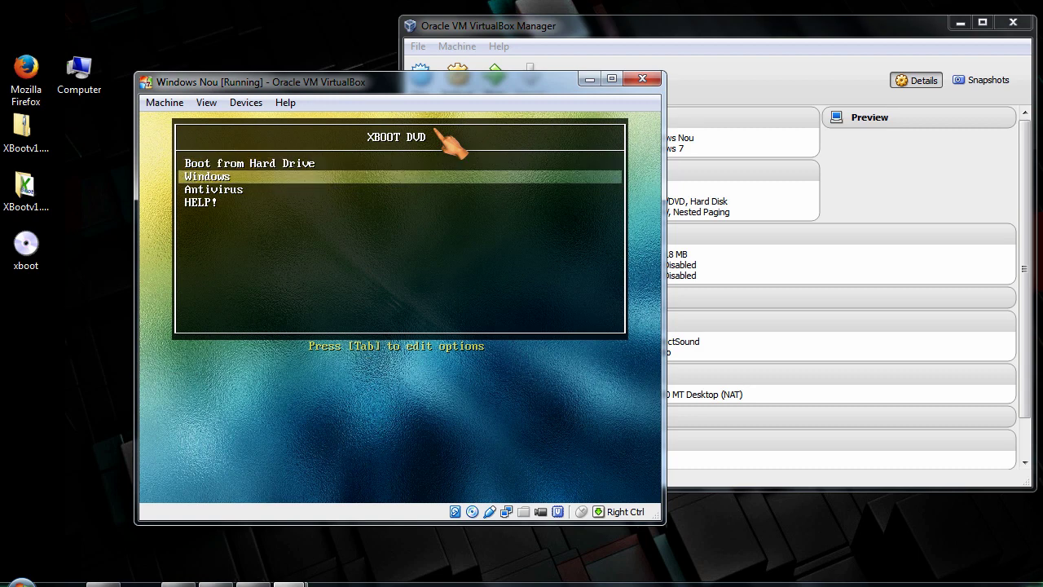
pyautogui.press('Down')
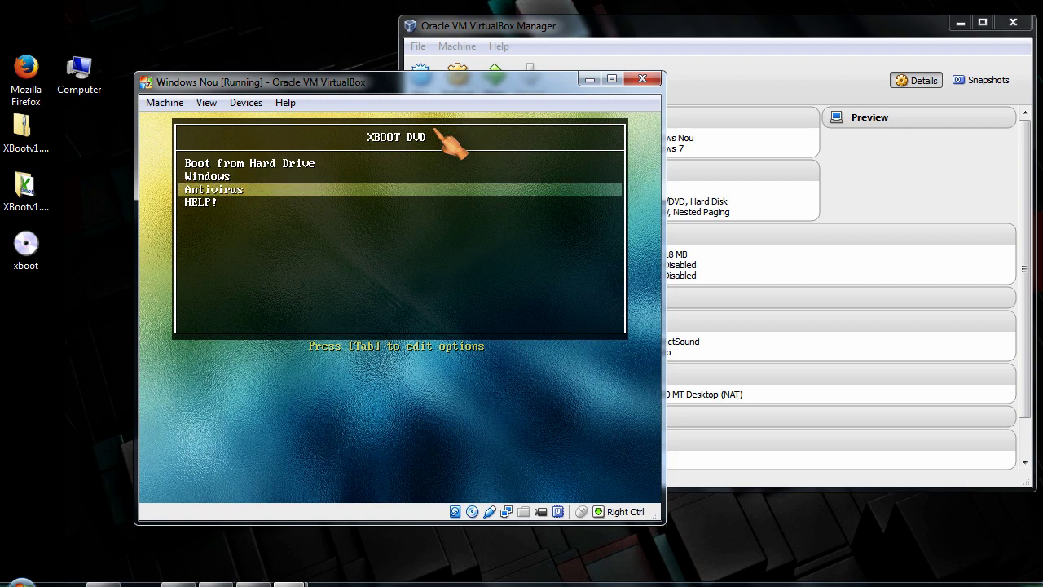
pyautogui.press('Up')
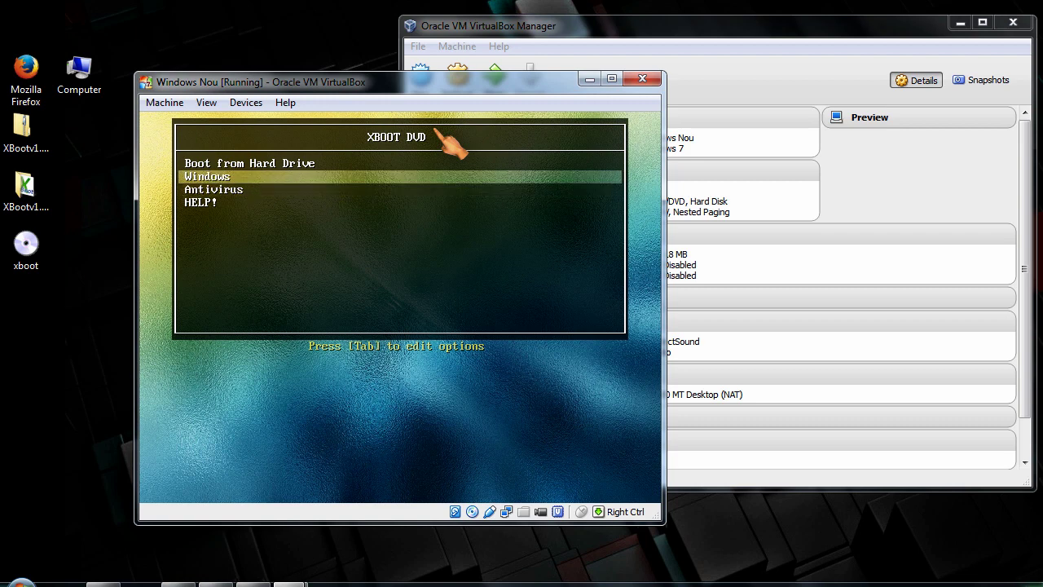
pyautogui.press('Return')
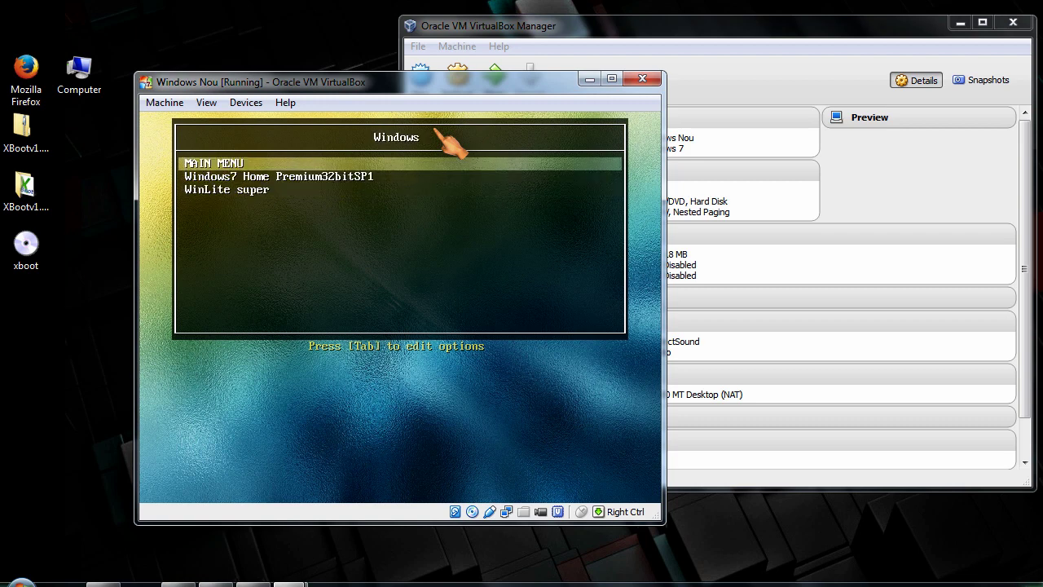
pyautogui.press('Down')
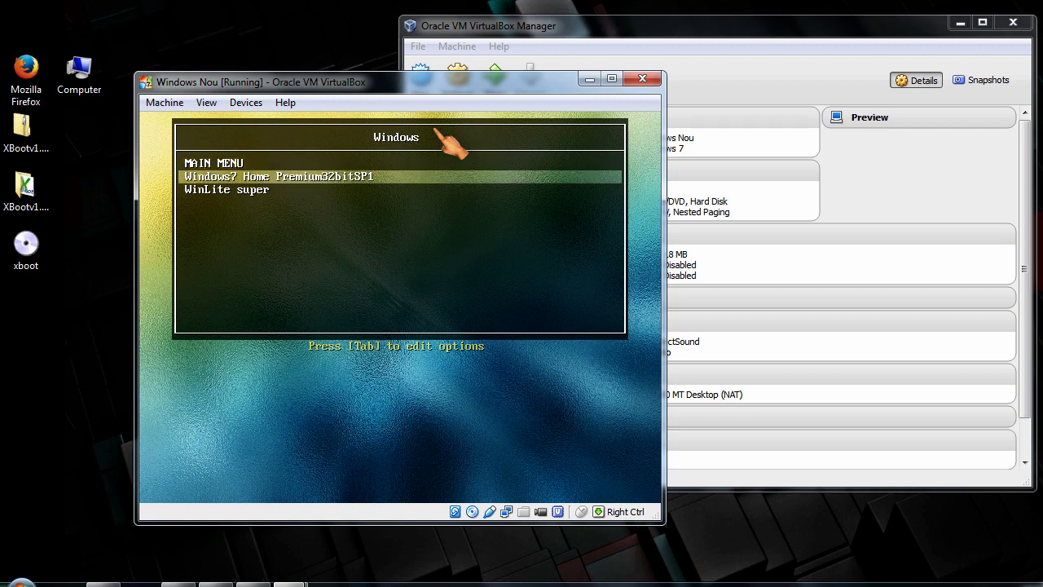
# - Boot the Windows7 Home Premium32bitSP1 entry to test it, and close the virtual machine while Windows is starting
pyautogui.press('Return')
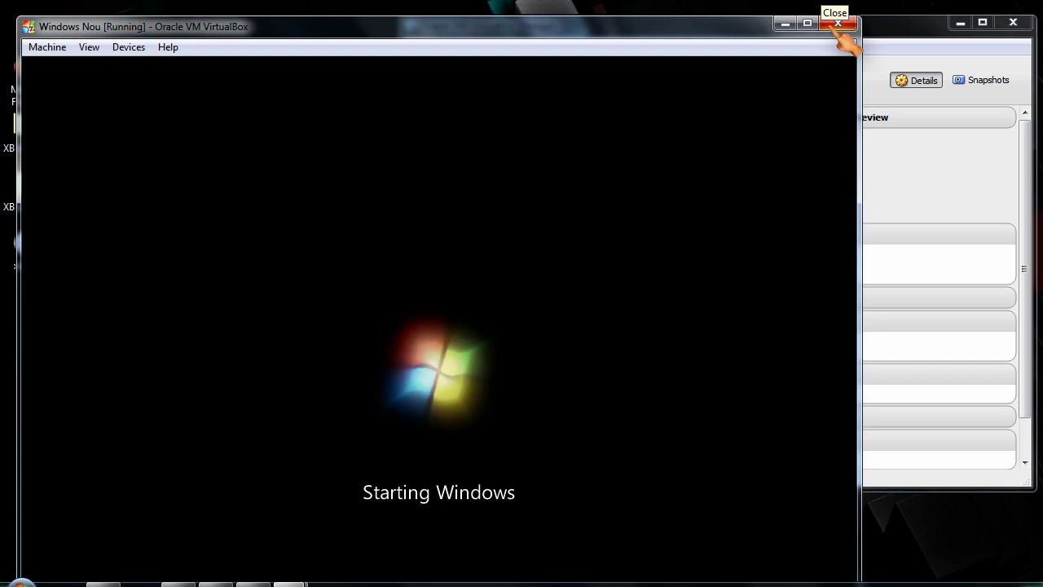
pyautogui.click(834, 29)
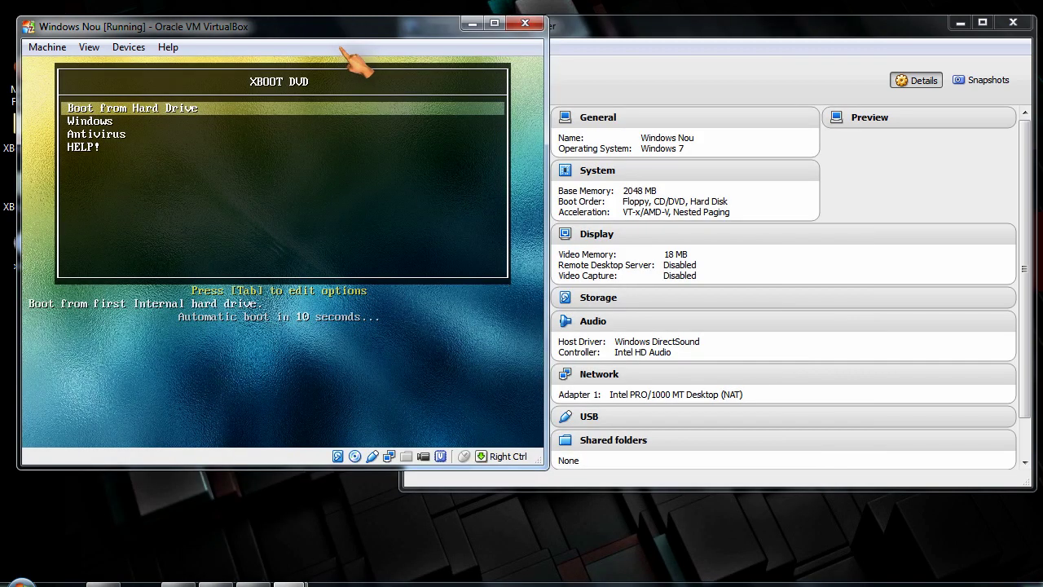
# - Boot WinLite super from the Windows category of the XBOOT DVD menu, continuing through the boot from CD
pyautogui.press('Down')
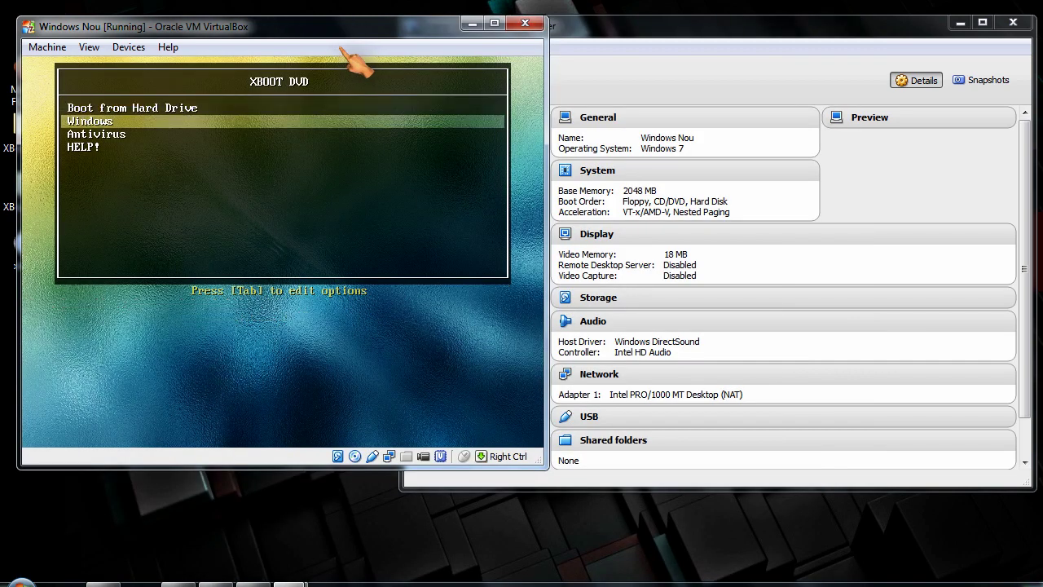
pyautogui.press('Return')
pyautogui.press('Down')
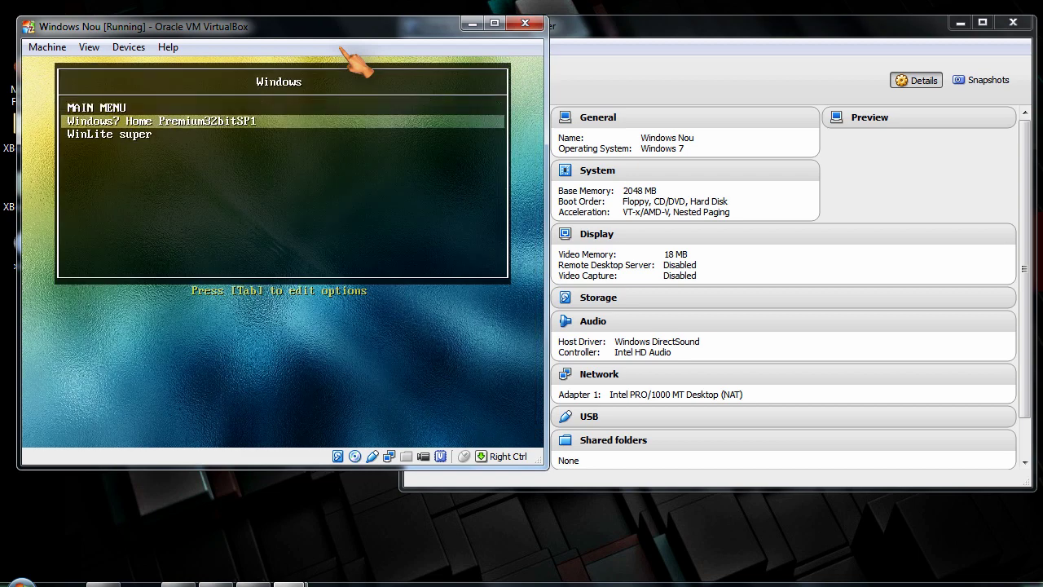
pyautogui.press('Down')
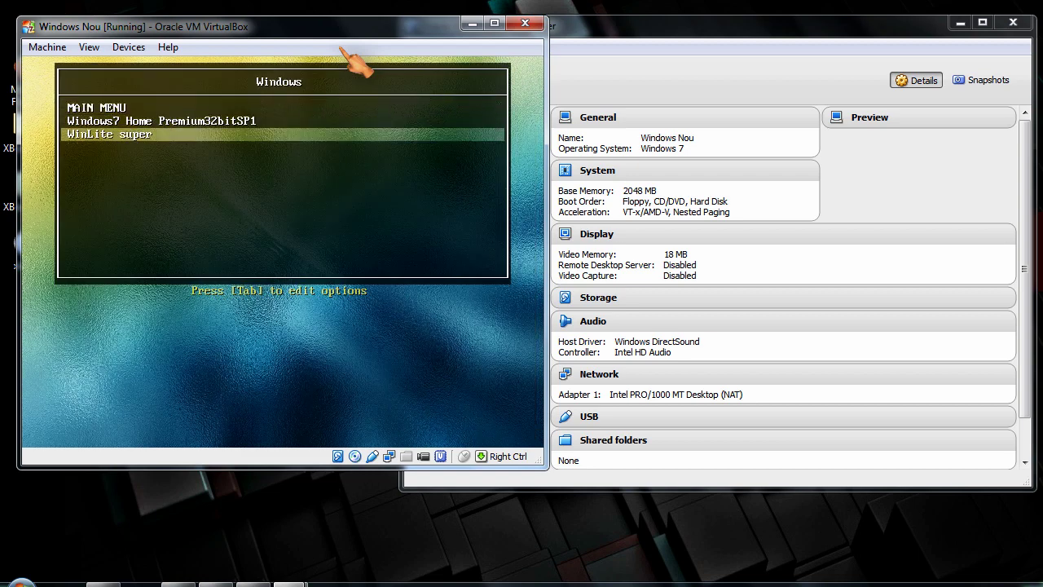
pyautogui.press('Return')
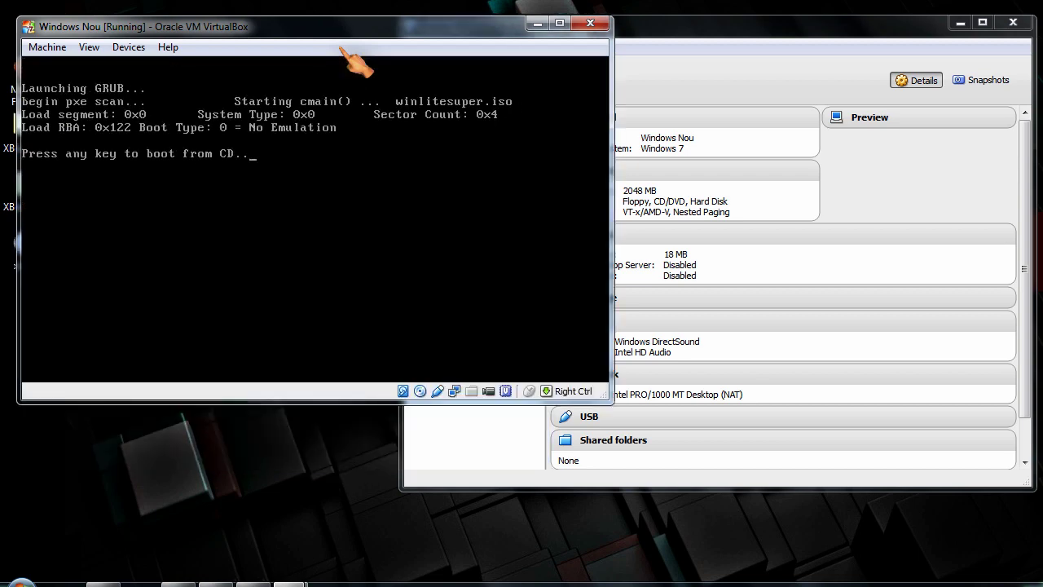
pyautogui.press('Return')
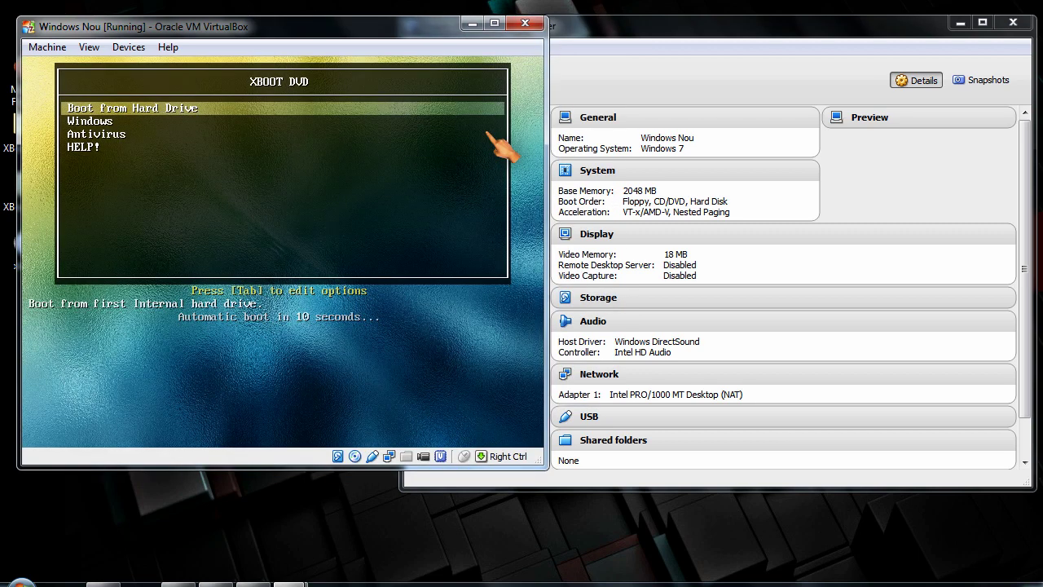
# - Boot Windows 8 Pro with Windows Media Center - English x86 from the XBOOT DVD menu's Antivirus category, continuing through the boot from DVD
pyautogui.press('Down')
pyautogui.press('Down')
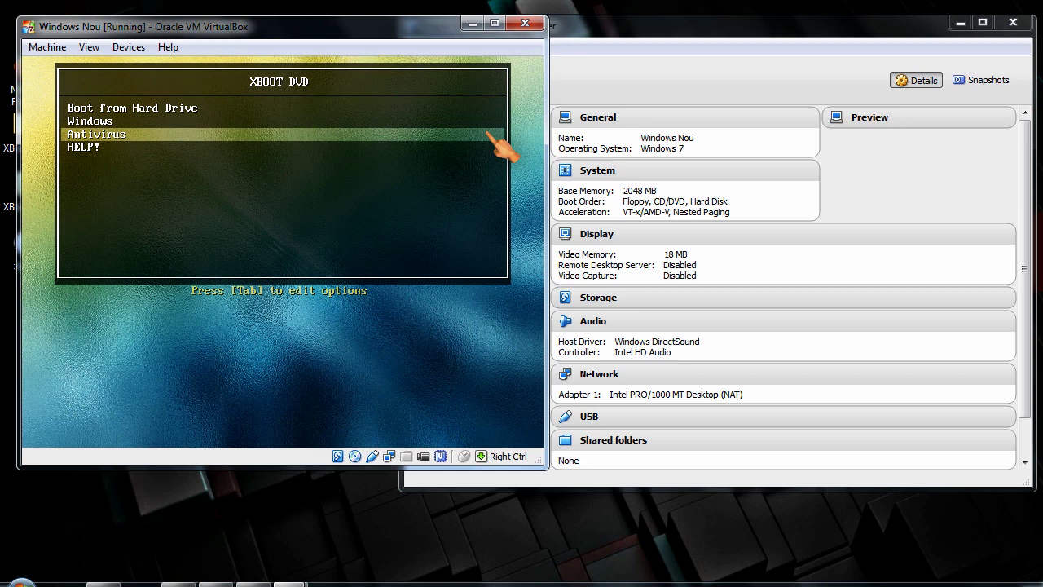
pyautogui.press('Return')
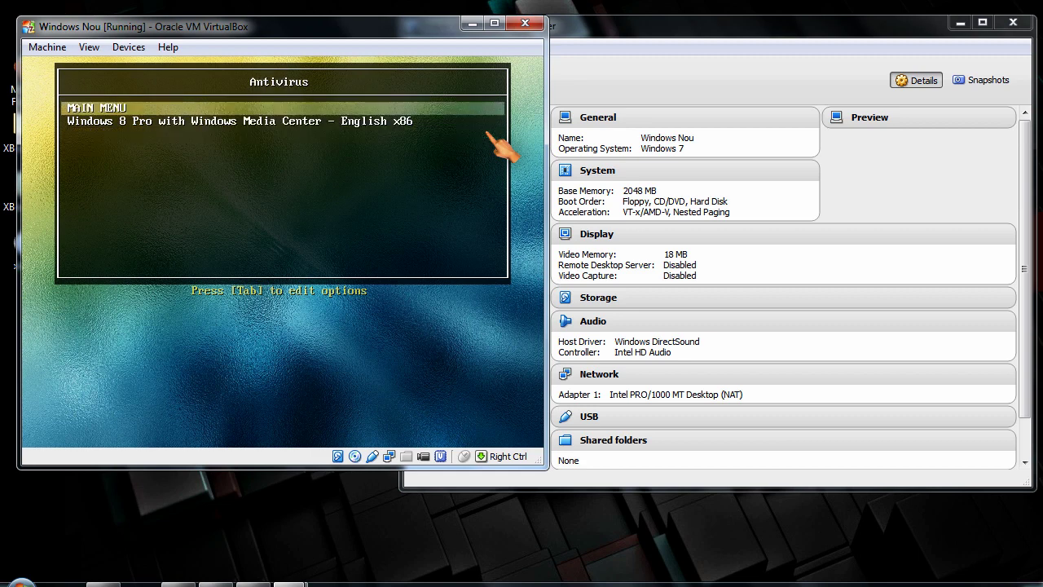
pyautogui.press('Down')
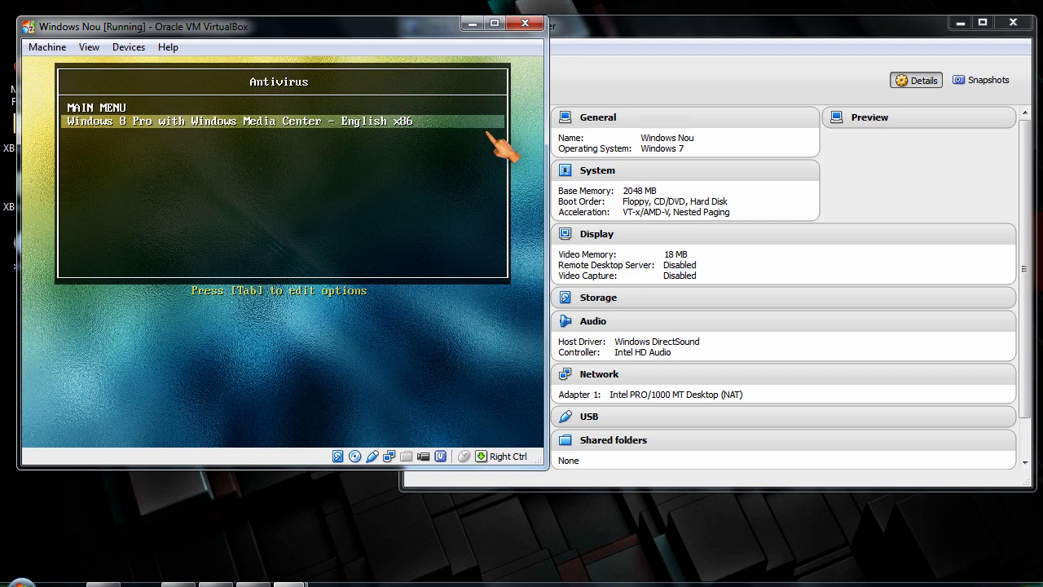
pyautogui.press('Return')
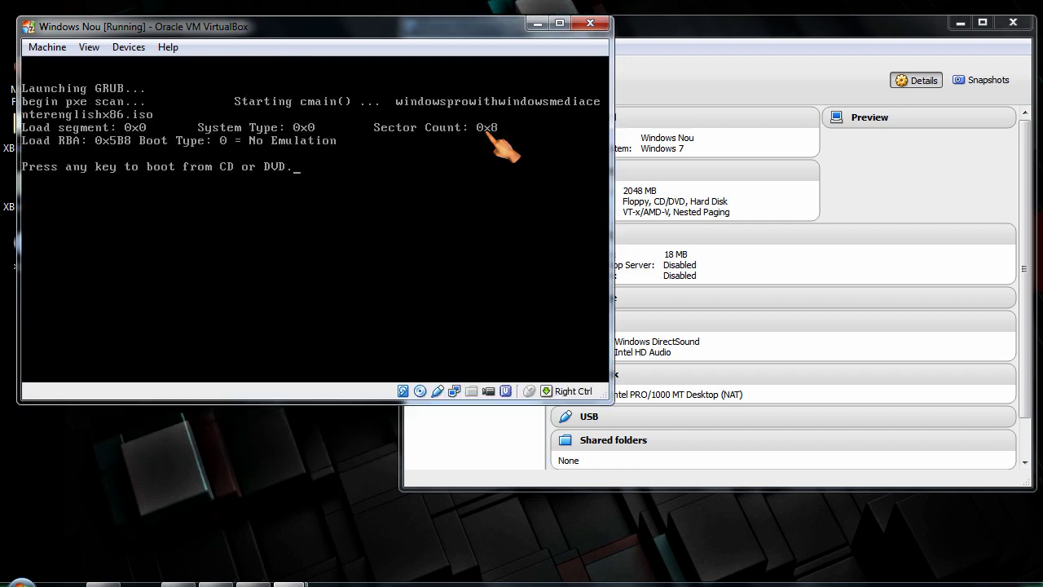
pyautogui.press('Return')
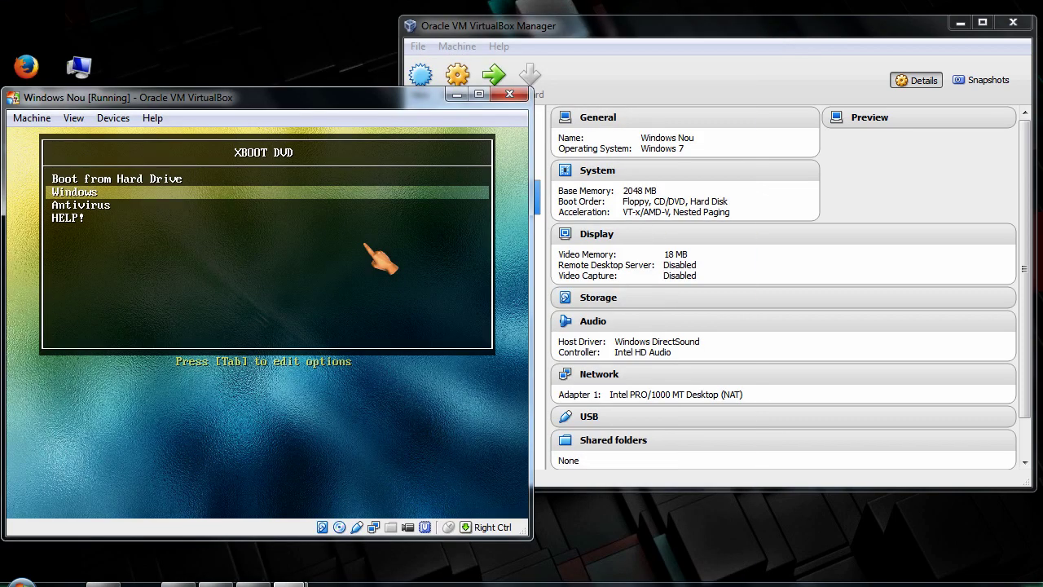
pyautogui.press('Down')
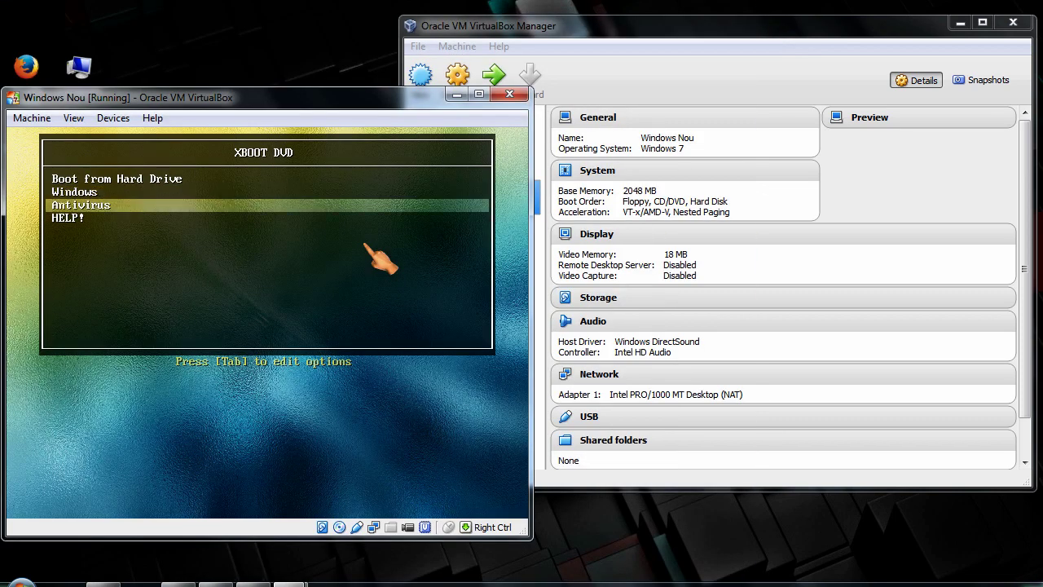
pyautogui.press('Up')
pyautogui.press('Down')
pyautogui.press('Up')
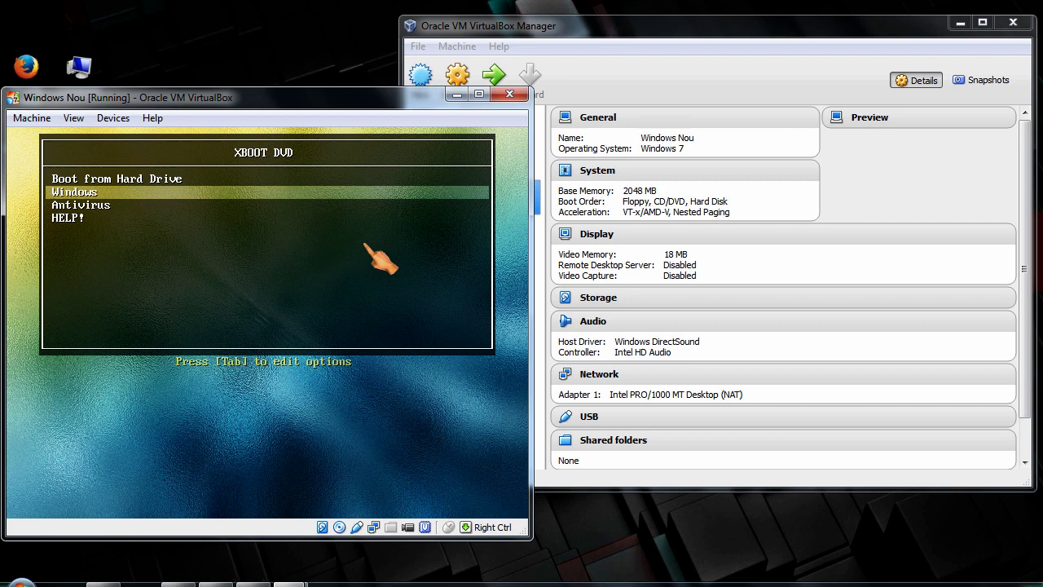
pyautogui.press('Down')
pyautogui.press('Up')
pyautogui.press('Down')
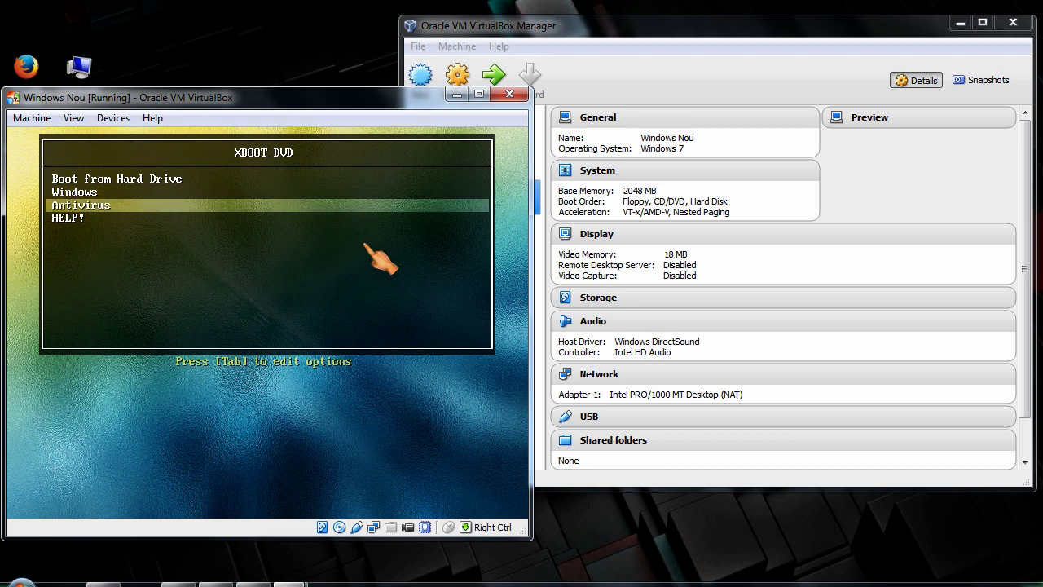
pyautogui.press('Up')
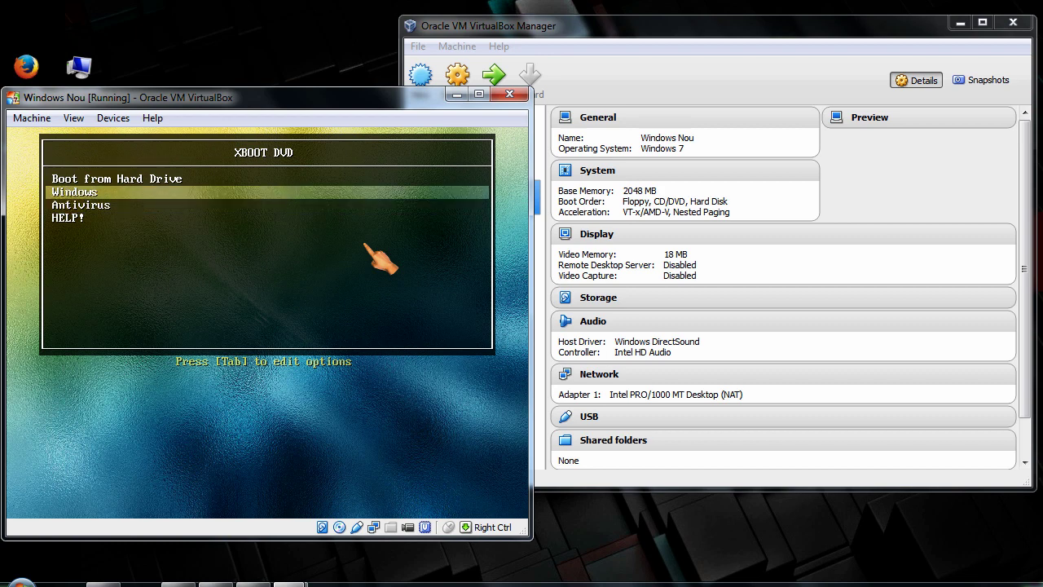